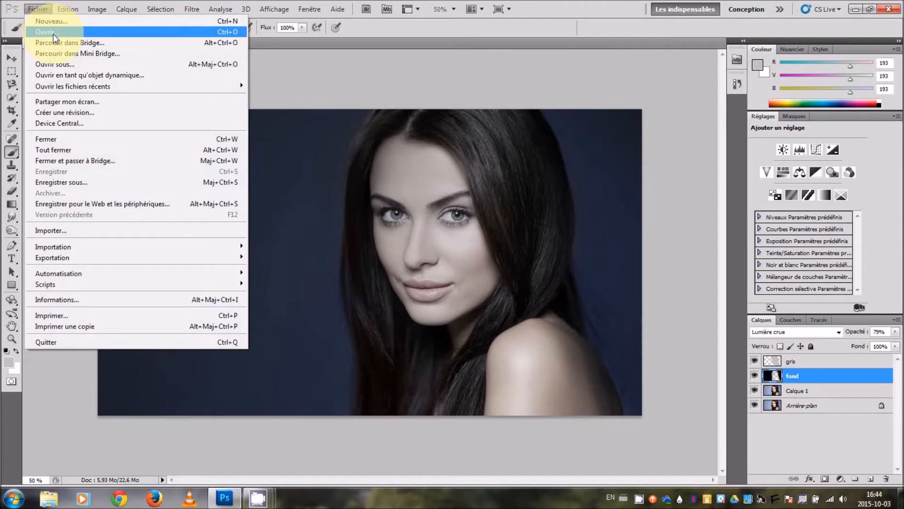
- Open modele pour zombie.jpg and duplicate its background layer
click(53, 33)
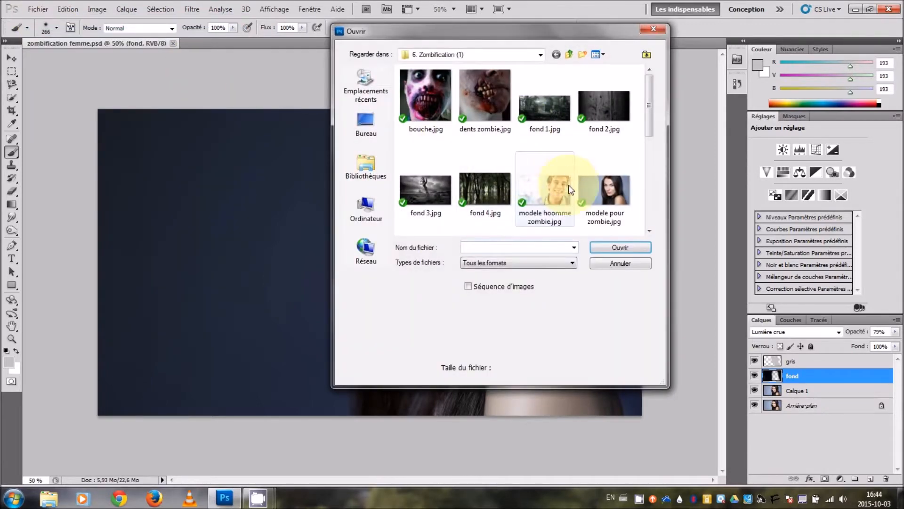
double_click(595, 191)
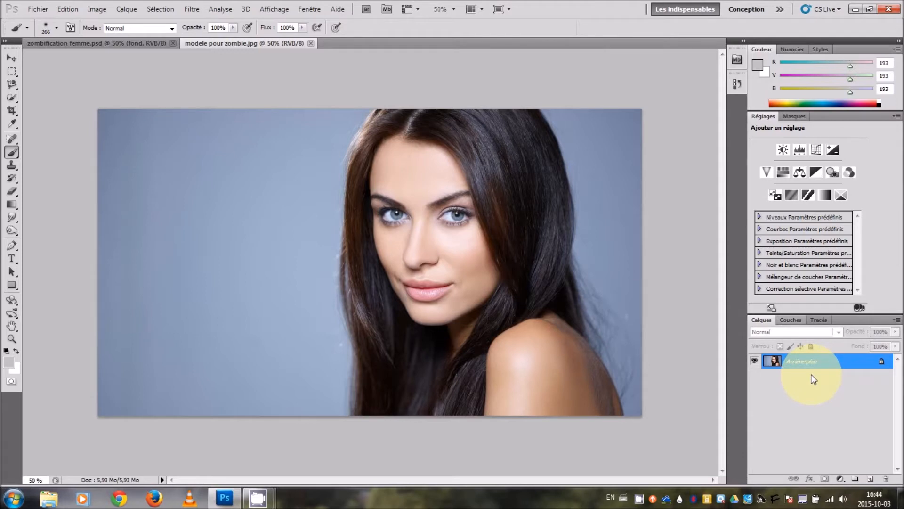
key(ctrl+j)
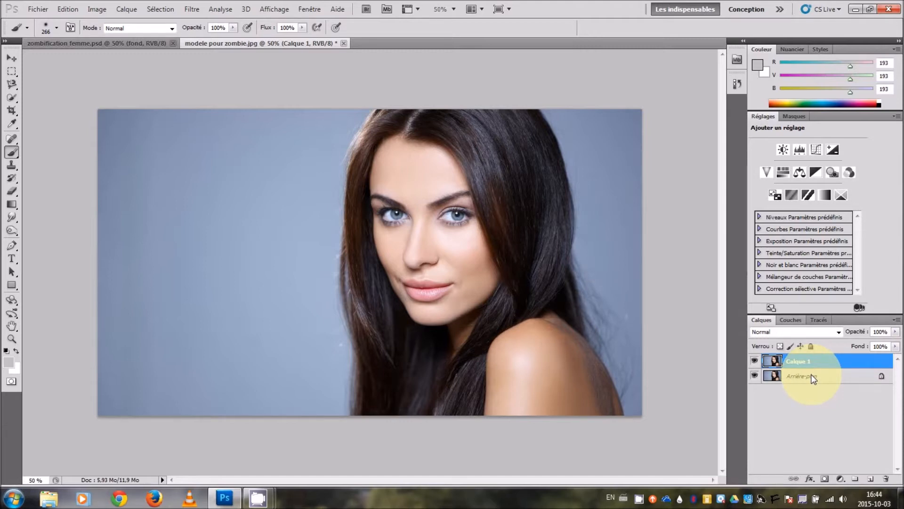
- Create a layer named gris, paint grey over the woman's skin, and blend it in Teinte mode at 65% opacity
key(ctrl+shift+n)
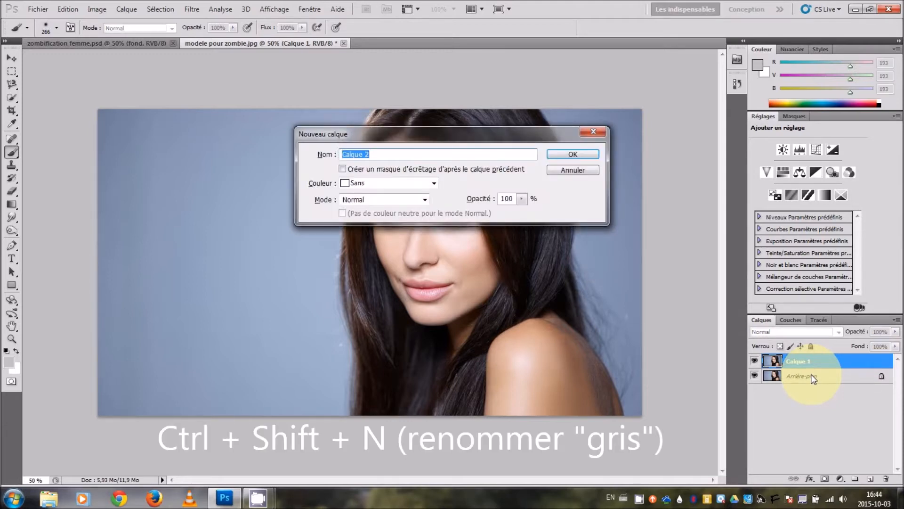
text(gris)
key(Return)
mouse_move(396, 175)
mouse_down()
mouse_move(383, 137)
mouse_move(390, 232)
mouse_move(452, 278)
mouse_move(469, 251)
mouse_move(434, 343)
mouse_move(524, 323)
mouse_move(527, 364)
mouse_move(494, 377)
mouse_move(460, 287)
mouse_move(398, 296)
mouse_up()
click(794, 331)
click(777, 296)
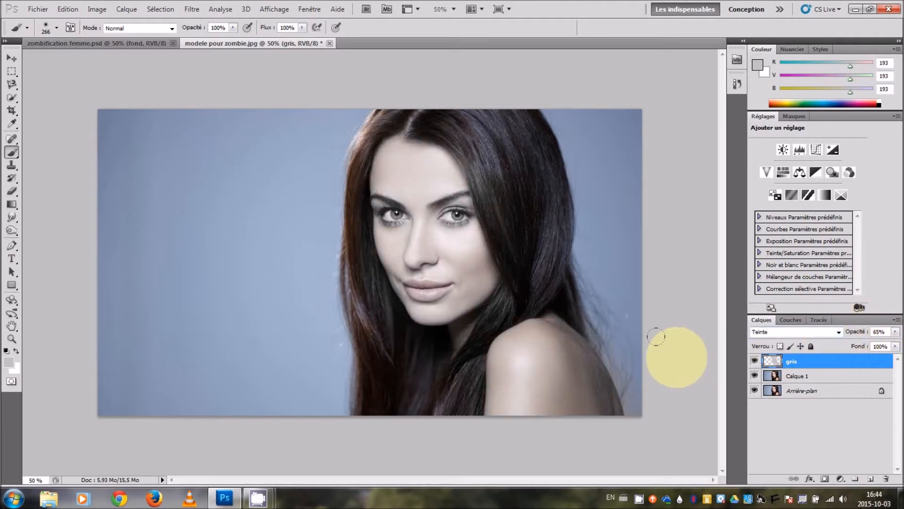
- Add a new layer above gris and name it fond
click(869, 479)
click(805, 365)
text(fon)
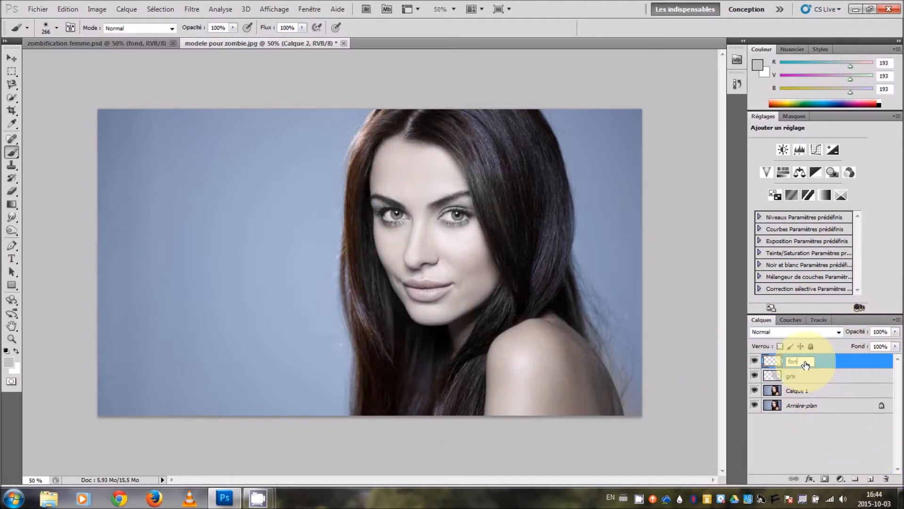
text(d)
key(Return)
- Set the foreground colour to #040425 and paint the whole backdrop around the woman on the fond layer
click(7, 364)
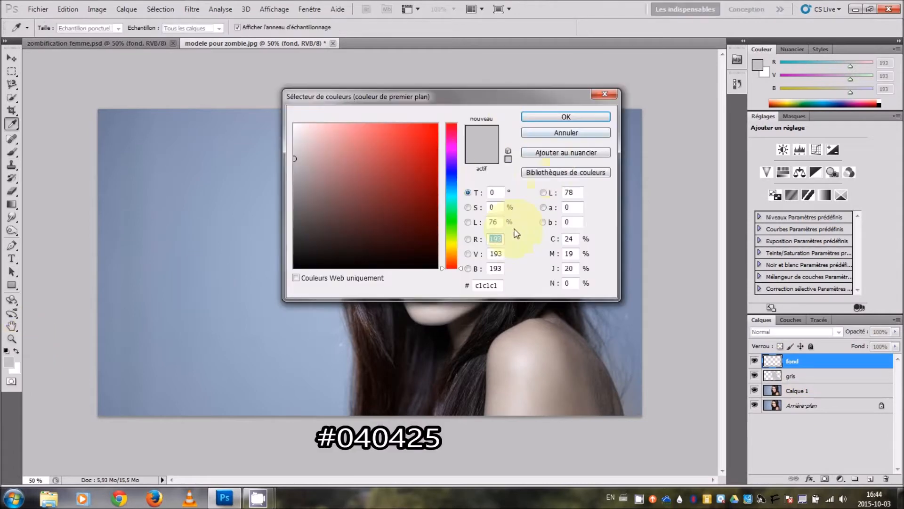
click(566, 117)
key(b)
mouse_move(112, 105)
mouse_down()
mouse_move(128, 256)
mouse_move(204, 171)
mouse_move(276, 400)
mouse_move(242, 357)
mouse_move(318, 405)
mouse_move(326, 343)
mouse_move(303, 283)
mouse_move(250, 227)
mouse_move(214, 166)
mouse_move(331, 76)
mouse_move(304, 137)
mouse_up()
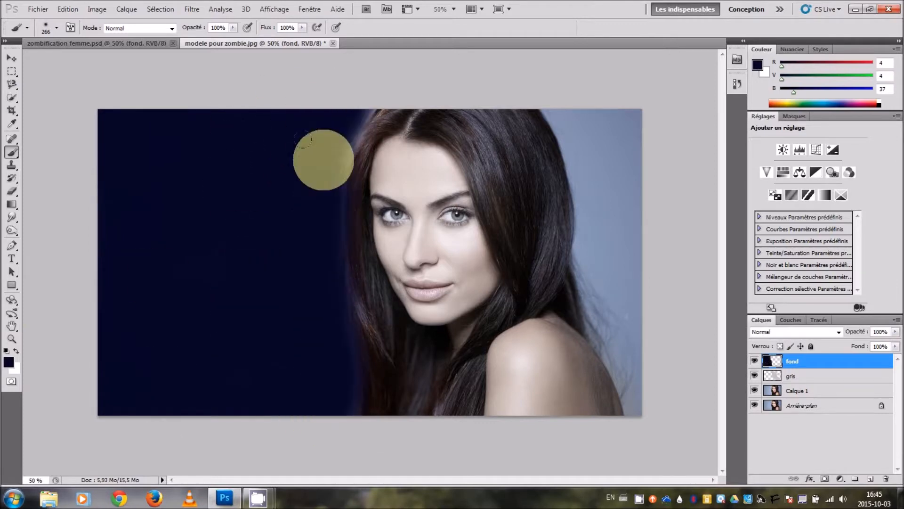
mouse_move(544, 86)
mouse_down()
mouse_move(592, 137)
mouse_move(601, 207)
mouse_move(549, 106)
mouse_move(594, 298)
mouse_move(632, 398)
mouse_move(598, 311)
mouse_move(630, 393)
mouse_move(614, 279)
mouse_up()
mouse_move(332, 83)
mouse_down()
mouse_move(314, 138)
mouse_move(299, 305)
mouse_up()
drag(592, 252, 569, 139)
- Place the fond layer beneath gris, set its blend mode to Lumière crue and lower its opacity to about 74%
click(796, 332)
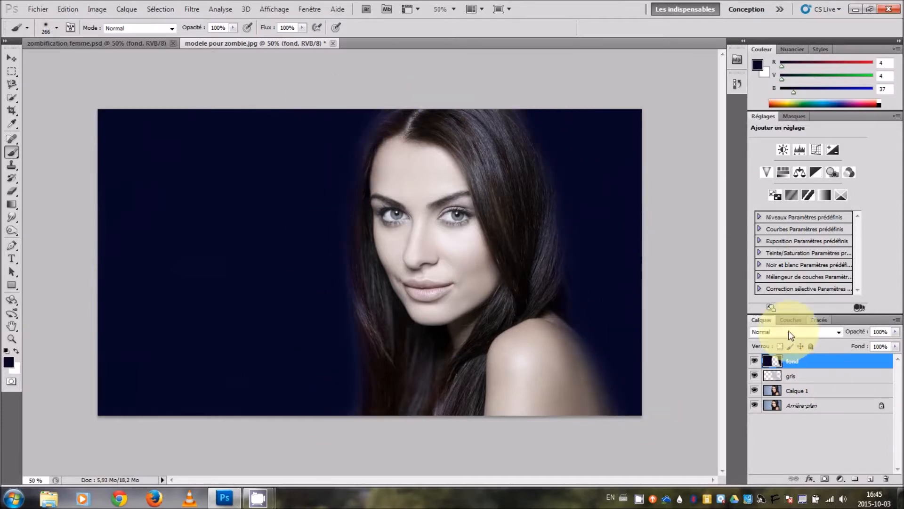
click(772, 298)
mouse_move(796, 361)
mouse_down()
mouse_move(796, 395)
mouse_move(796, 376)
mouse_up()
click(817, 331)
click(801, 193)
click(808, 331)
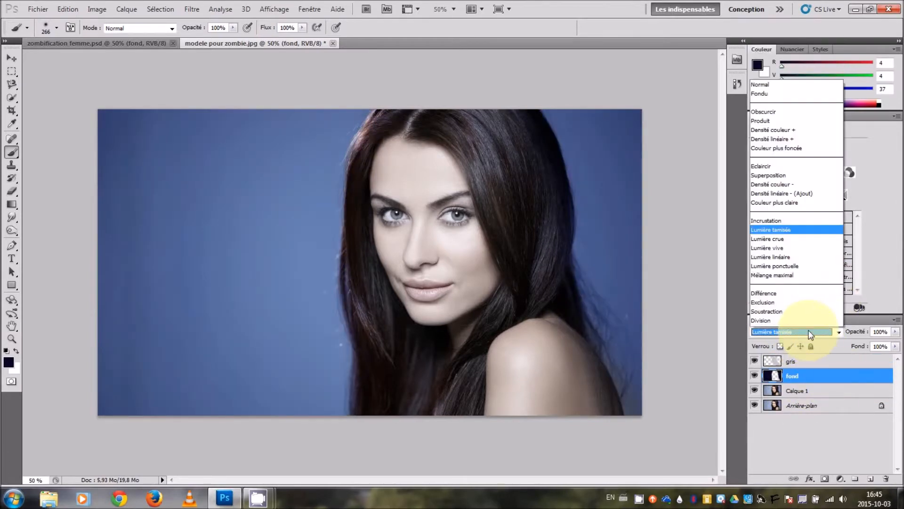
click(784, 194)
drag(859, 331, 847, 333)
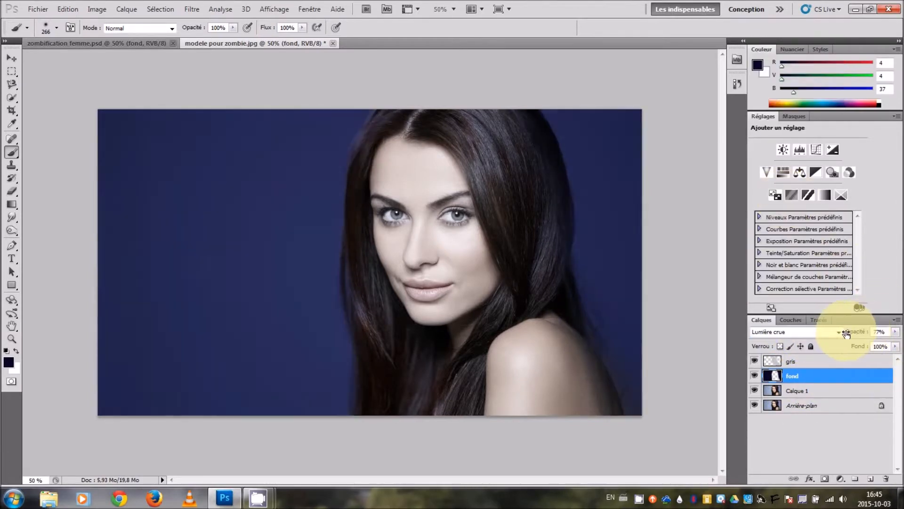
- Clean up stray grey along the woman's edges on the gris layer with the Eraser
click(796, 361)
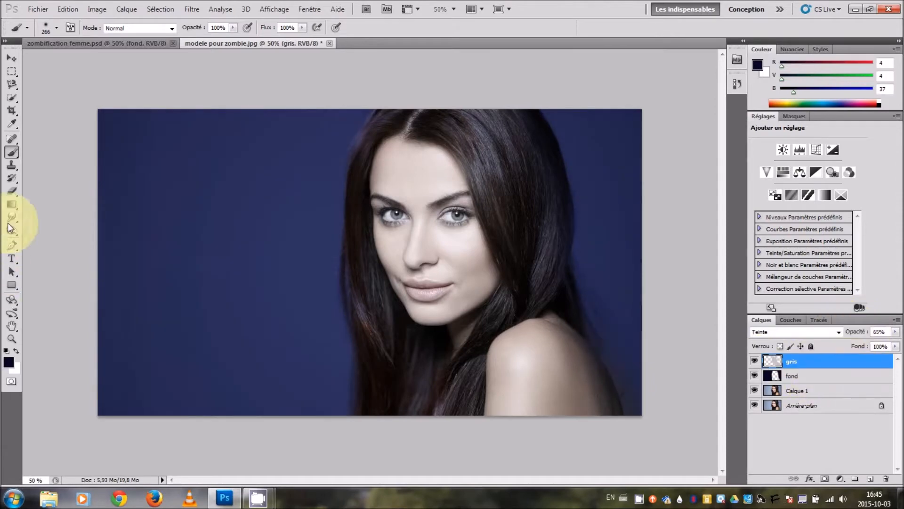
click(12, 190)
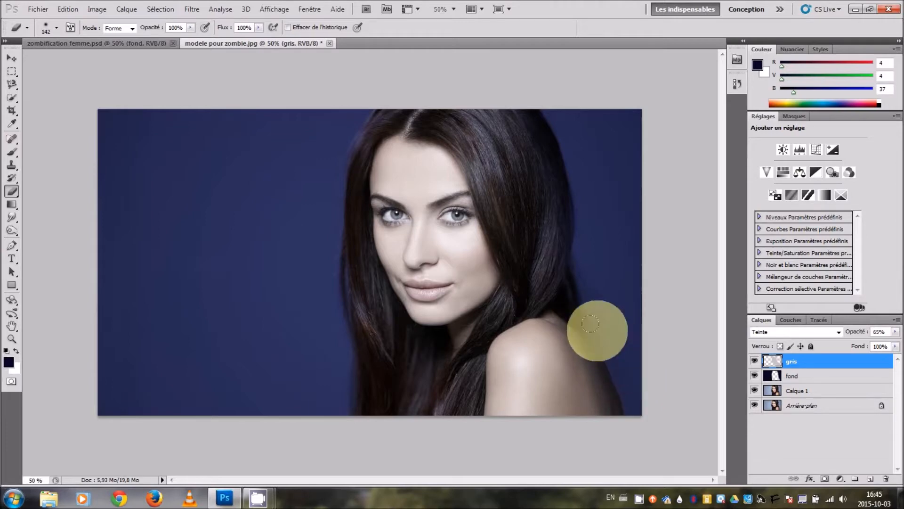
- Add two diagonal black-to-transparent gradients from the image's upper-left corner on the fond layer, then set the layer's opacity to 83%
click(805, 378)
click(12, 204)
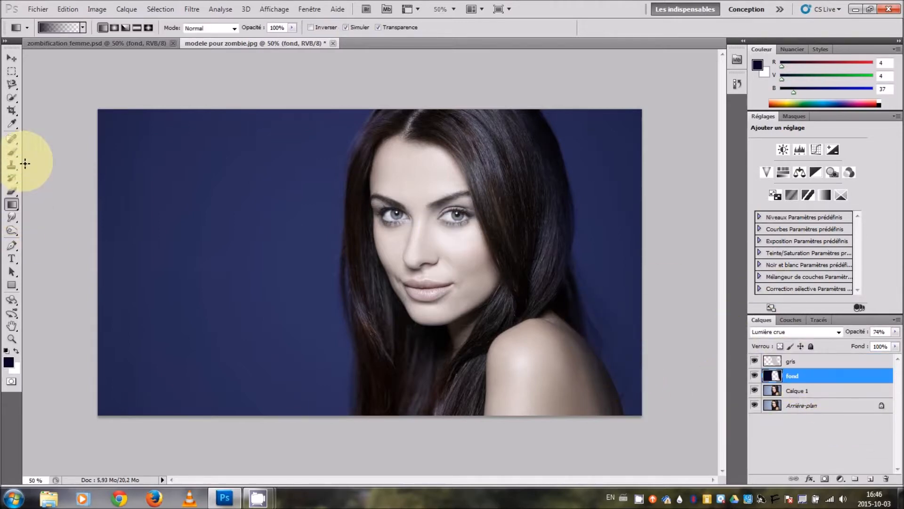
click(7, 351)
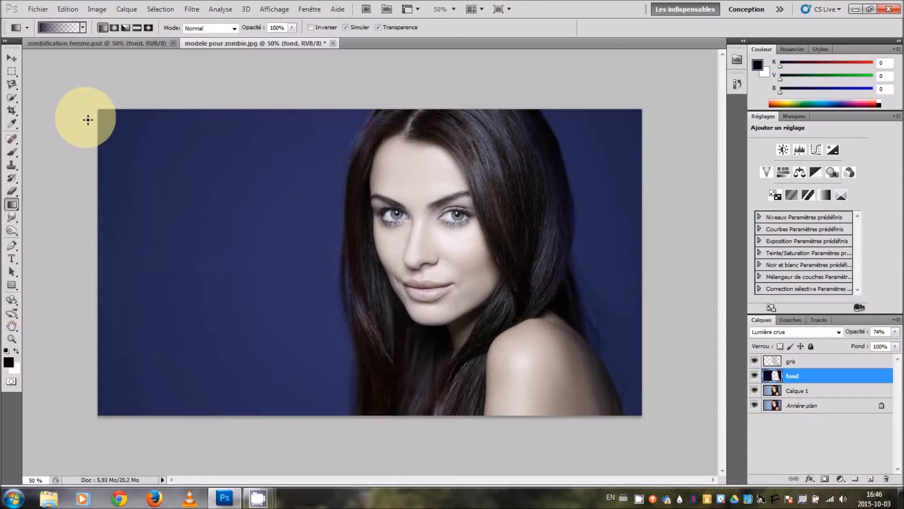
key(ctrl+minus)
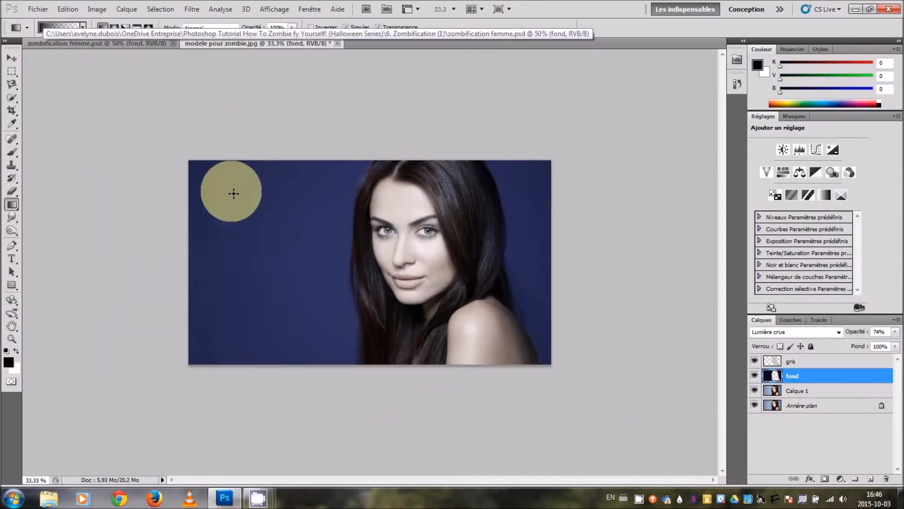
drag(66, 76, 440, 318)
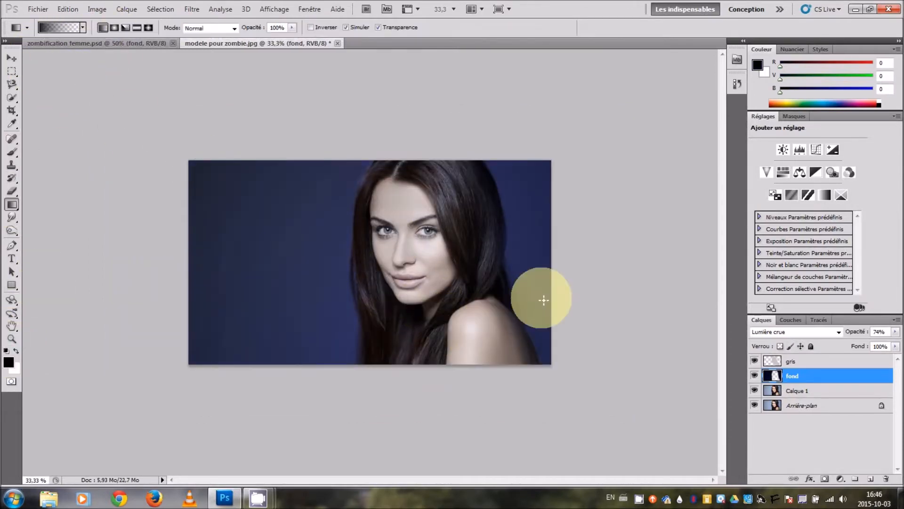
drag(105, 136, 454, 334)
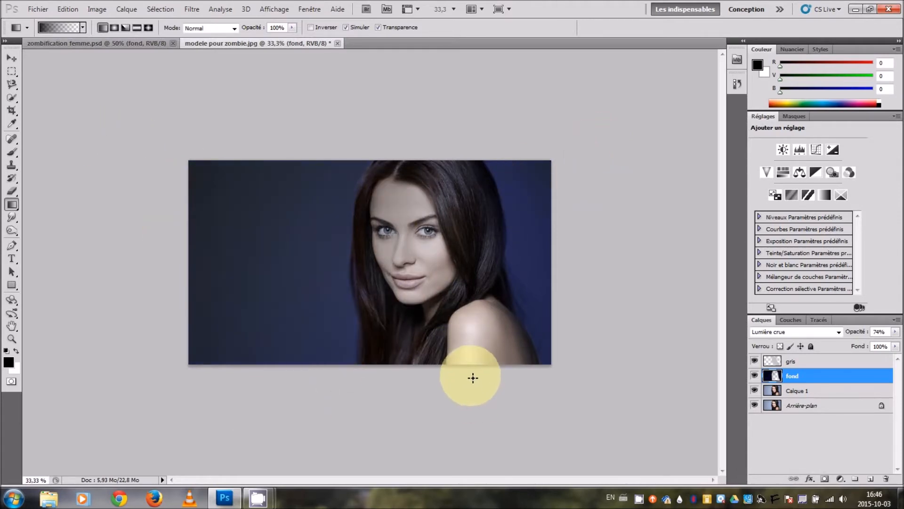
key(ctrl+plus)
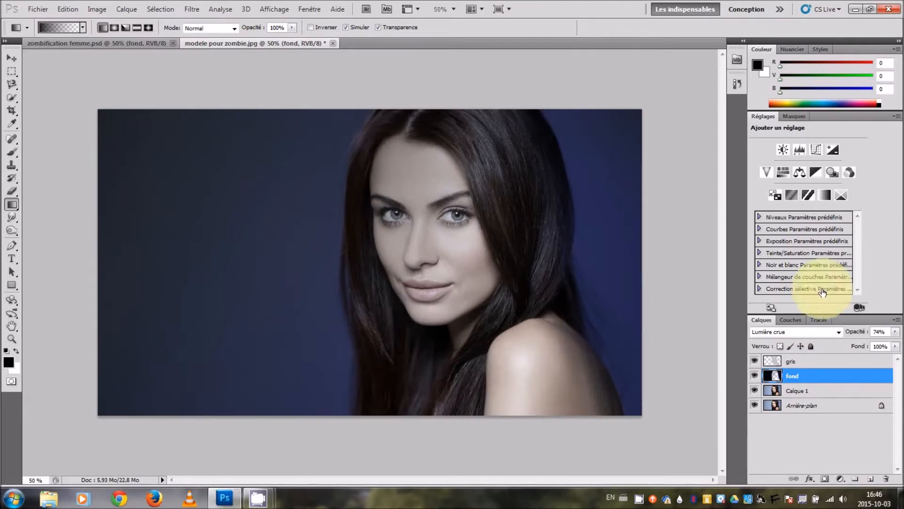
drag(854, 333, 860, 333)
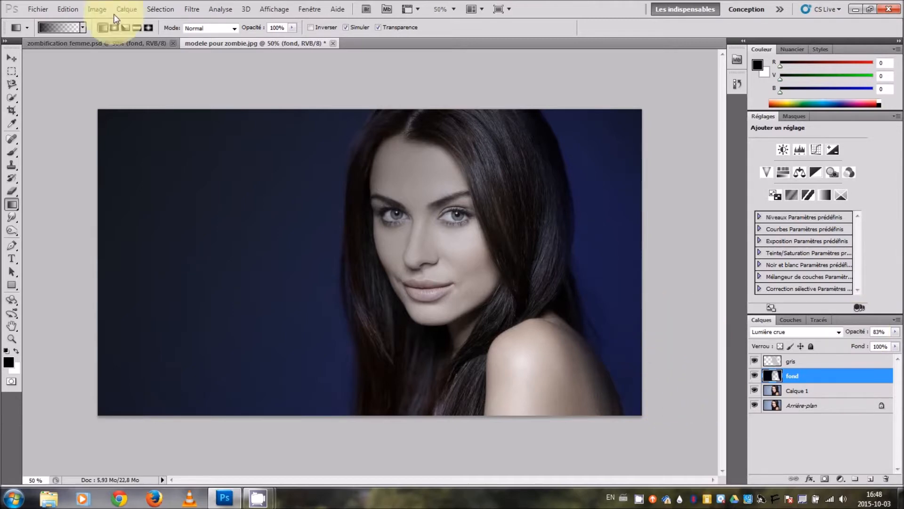
- Save the document in Photoshop format as femme zombie
click(37, 8)
click(94, 182)
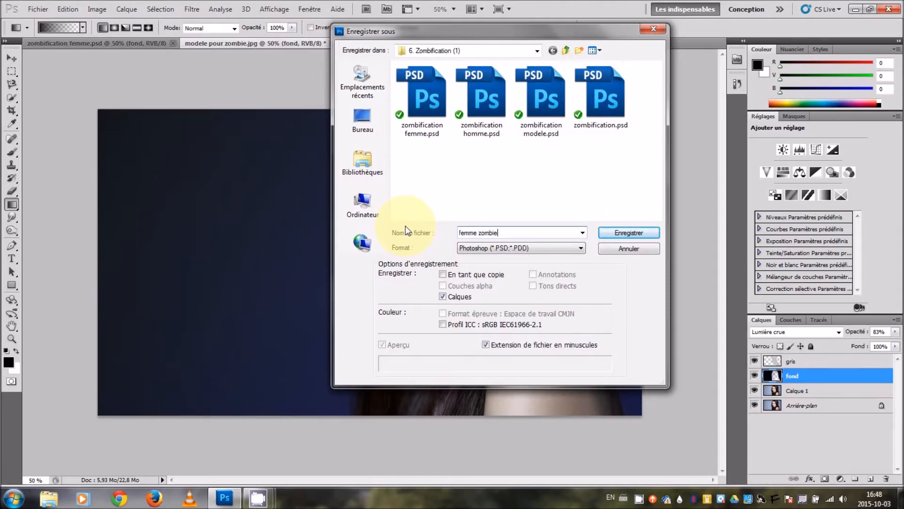
text(femme zombie)
click(612, 232)
click(622, 159)
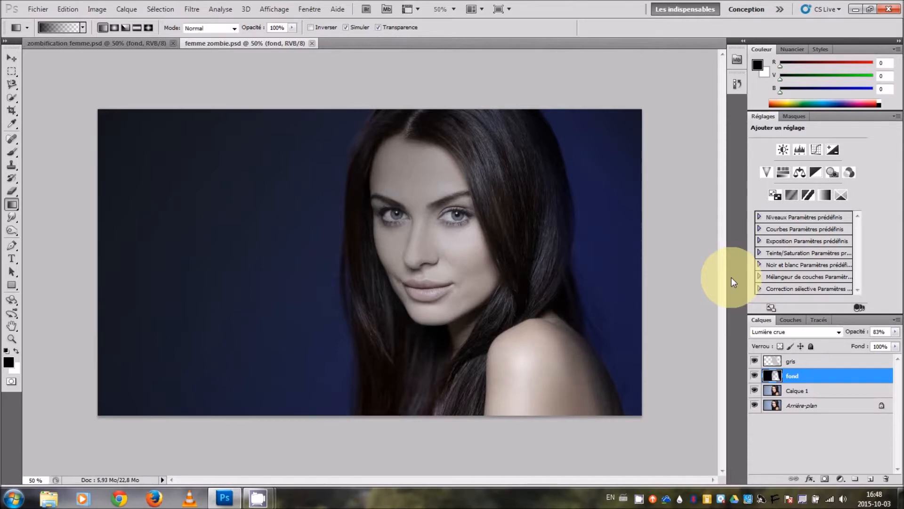
- On Calque 1, burn the skin around the eye nearer the shoulder with a 45 px brush, range Tons clairs, 31% exposure
click(838, 392)
click(12, 232)
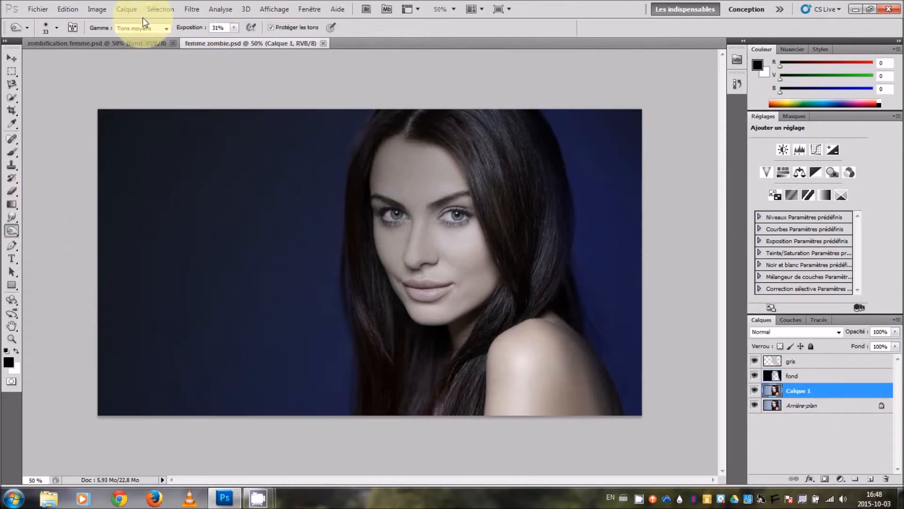
click(56, 31)
drag(51, 47, 57, 46)
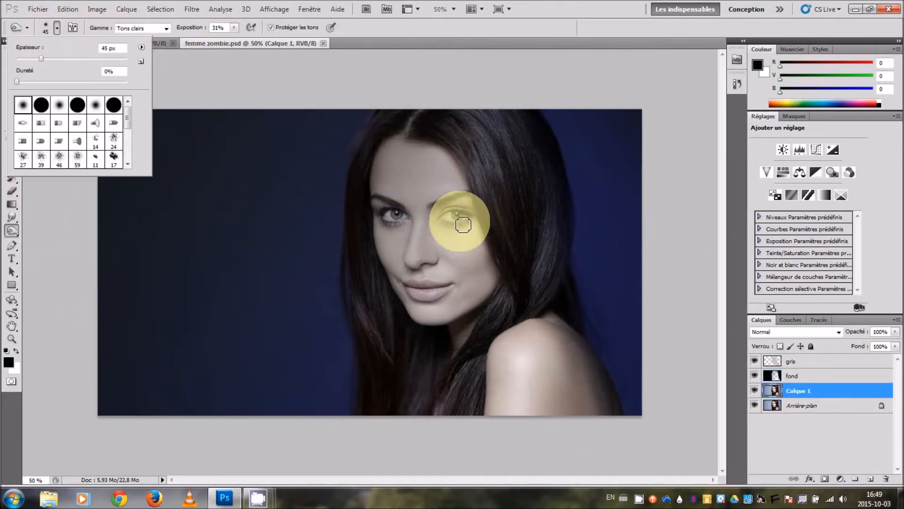
key(ctrl+plus)
drag(464, 212, 504, 215)
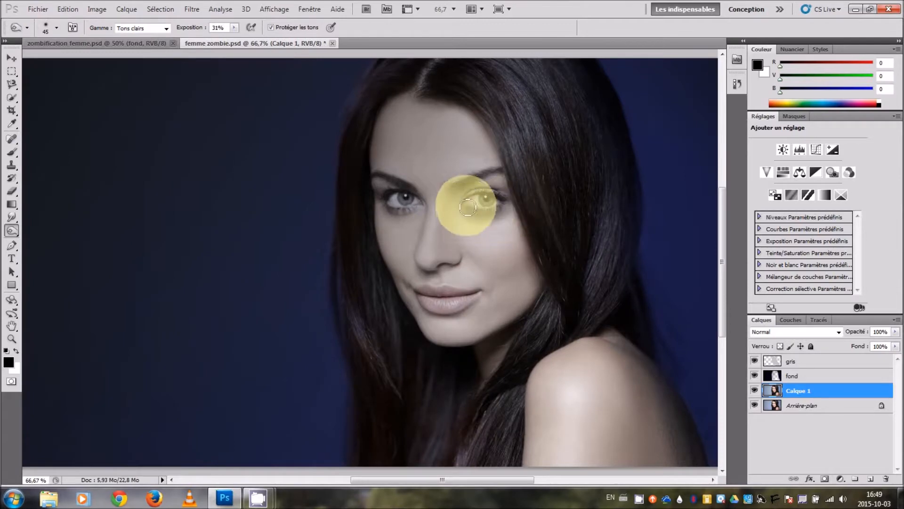
- Enlarge the Burn brush to 122 px and darken the hair framing the face, keeping the Tons clairs range
click(56, 28)
drag(92, 51, 100, 51)
click(535, 133)
mouse_move(352, 86)
mouse_down()
mouse_move(388, 346)
mouse_move(383, 334)
mouse_up()
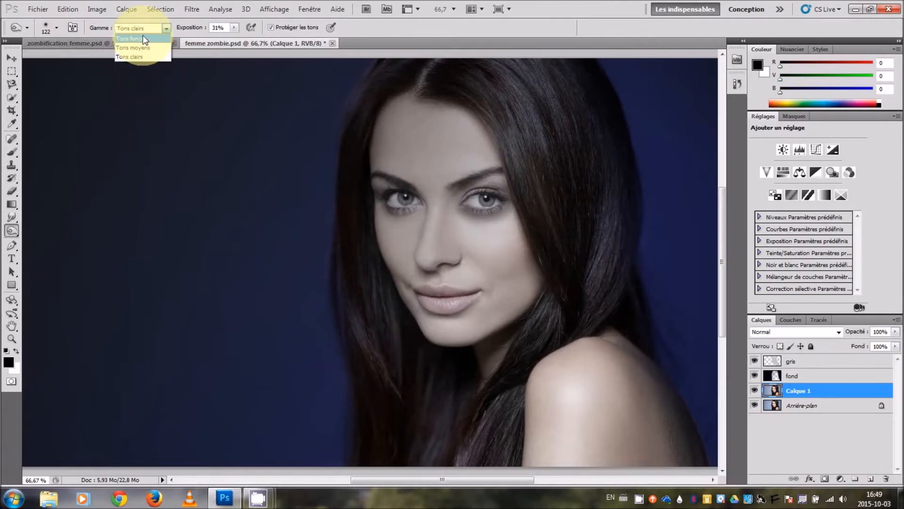
- Switch the Burn range to Tons foncés and darken all of the hair, from the parting down to the shoulder
click(142, 38)
mouse_move(460, 80)
mouse_down()
mouse_move(519, 101)
mouse_move(521, 145)
mouse_move(503, 66)
mouse_move(551, 95)
mouse_move(601, 272)
mouse_move(363, 77)
mouse_move(348, 356)
mouse_move(356, 255)
mouse_move(388, 421)
mouse_move(483, 397)
mouse_up()
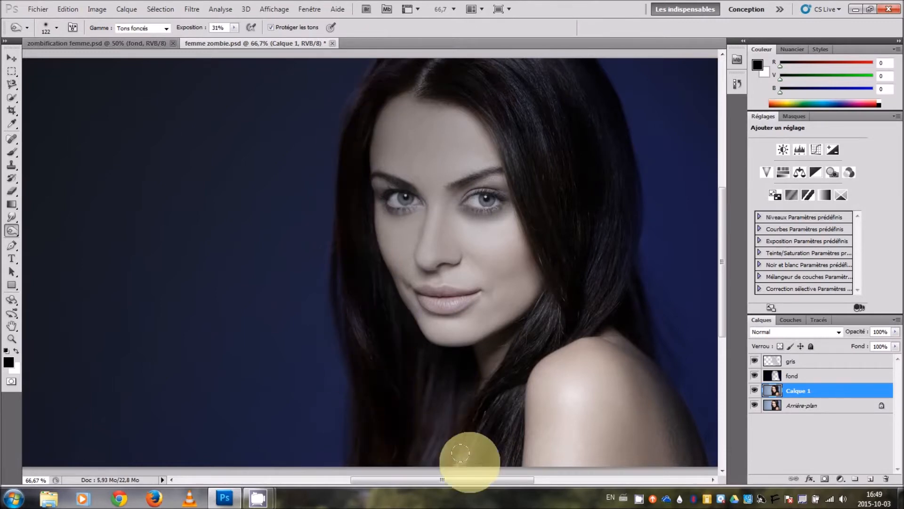
mouse_move(490, 430)
mouse_down()
mouse_move(533, 309)
mouse_move(566, 297)
mouse_move(532, 94)
mouse_move(583, 127)
mouse_up()
scroll(582, 126, up, 1)
mouse_move(450, 106)
mouse_down()
mouse_move(418, 106)
mouse_move(360, 137)
mouse_move(489, 146)
mouse_move(571, 222)
mouse_move(616, 137)
mouse_move(569, 261)
mouse_move(587, 111)
mouse_move(498, 89)
mouse_move(609, 142)
mouse_move(355, 231)
mouse_move(373, 303)
mouse_move(439, 378)
mouse_move(362, 324)
mouse_move(369, 394)
mouse_move(470, 402)
mouse_move(341, 174)
mouse_move(577, 348)
mouse_move(408, 69)
mouse_up()
scroll(593, 179, down, 2)
scroll(587, 112, up, 1)
scroll(408, 69, up, 1)
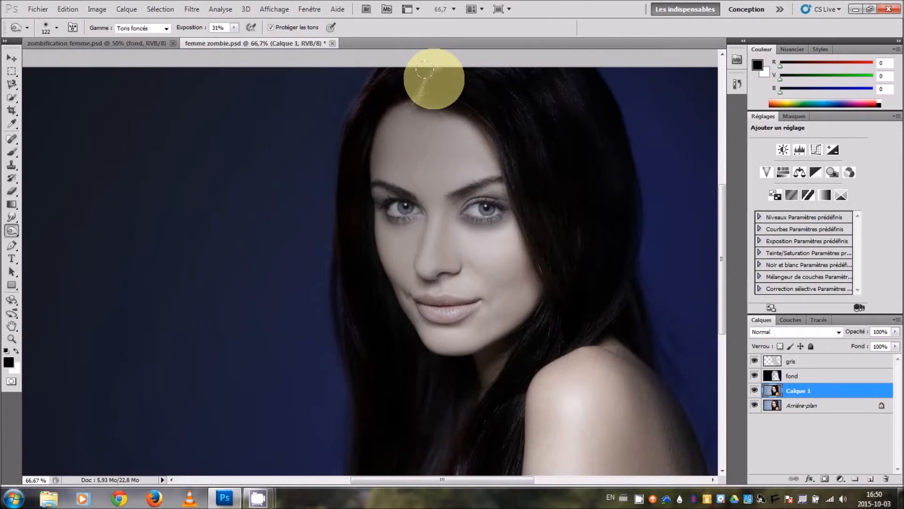
scroll(559, 229, down, 1)
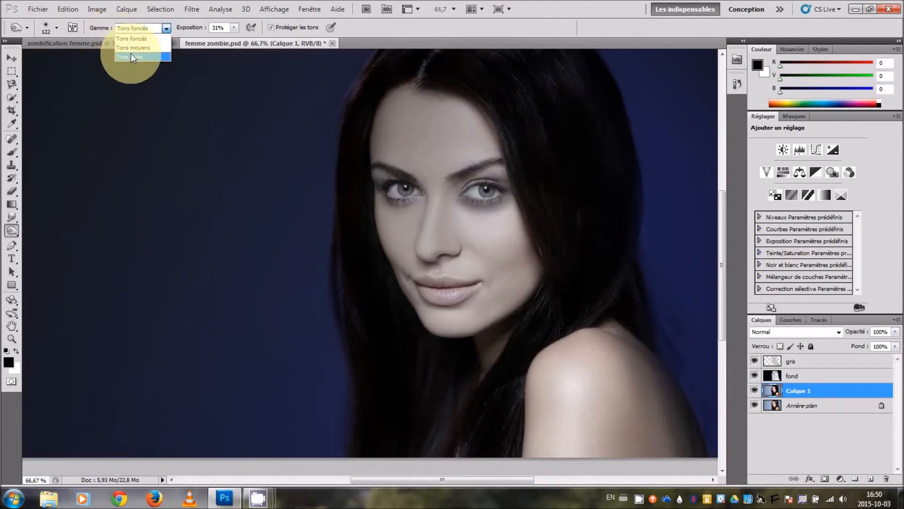
- Burn dark circles under both eyes using the Tons clairs range at 18% exposure, reducing the brush to 91 px
drag(190, 30, 190, 29)
key(ctrl+plus)
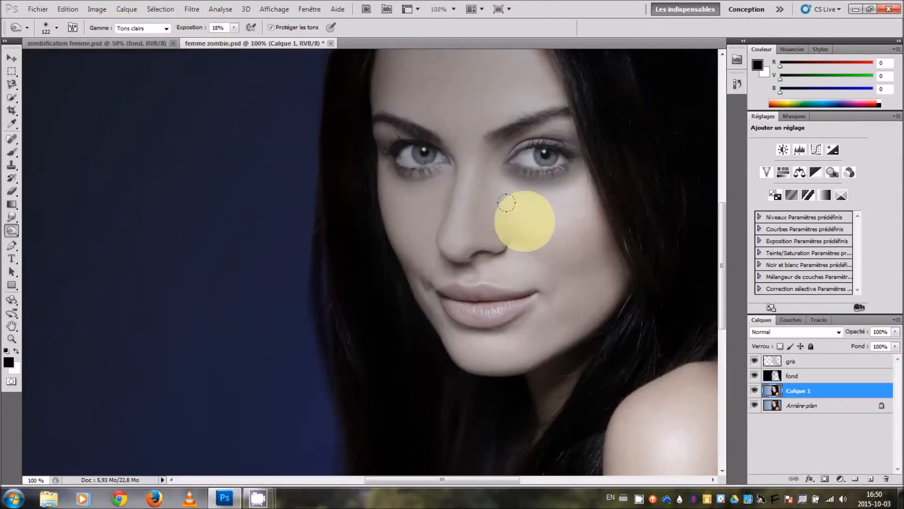
drag(554, 161, 551, 163)
mouse_move(395, 170)
mouse_down()
mouse_move(384, 176)
mouse_move(375, 161)
mouse_up()
click(57, 27)
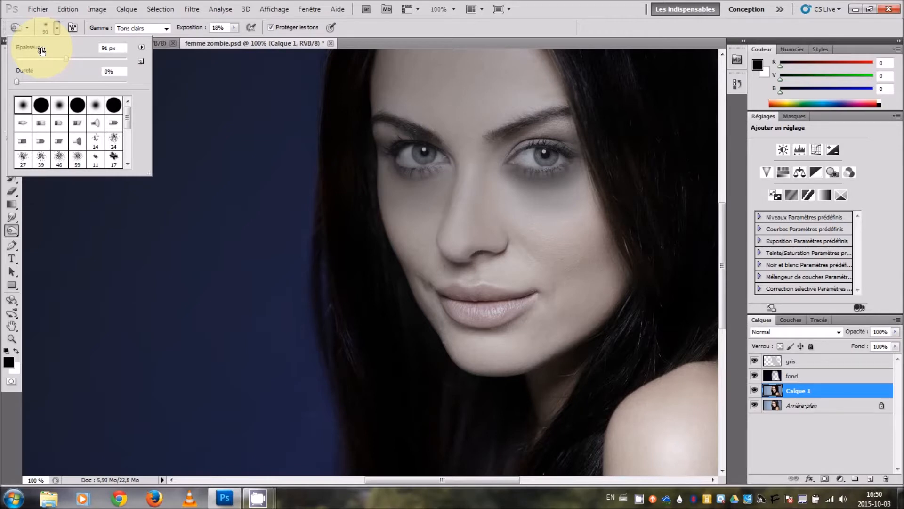
click(514, 175)
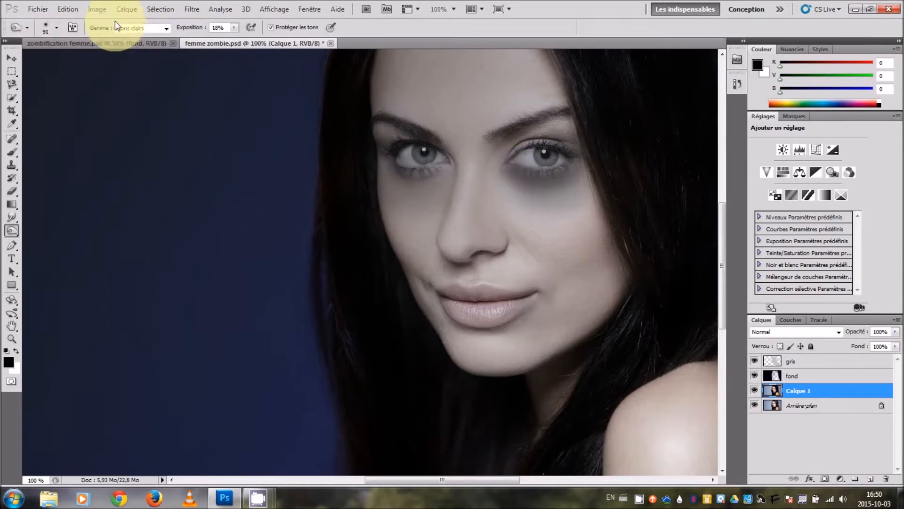
- Set the Burn brush to 64 px and exposure to 52%, then darken the lips and the cheek beside the hair
click(56, 28)
drag(64, 46, 50, 51)
drag(189, 29, 204, 28)
mouse_move(524, 299)
mouse_down()
mouse_move(485, 291)
mouse_move(464, 314)
mouse_move(457, 294)
mouse_up()
mouse_move(606, 287)
mouse_down()
mouse_move(560, 329)
mouse_move(593, 233)
mouse_move(532, 355)
mouse_move(633, 224)
mouse_up()
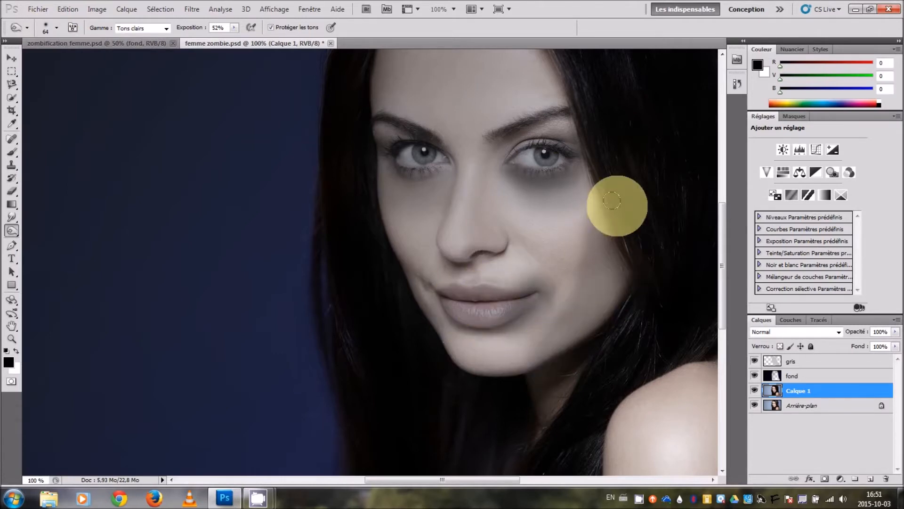
- Burn shadows around both eyelids and along the far side of the face down to the jaw
mouse_move(572, 145)
mouse_down()
mouse_move(546, 135)
mouse_move(565, 129)
mouse_up()
mouse_move(389, 144)
mouse_down()
mouse_move(414, 175)
mouse_move(390, 172)
mouse_up()
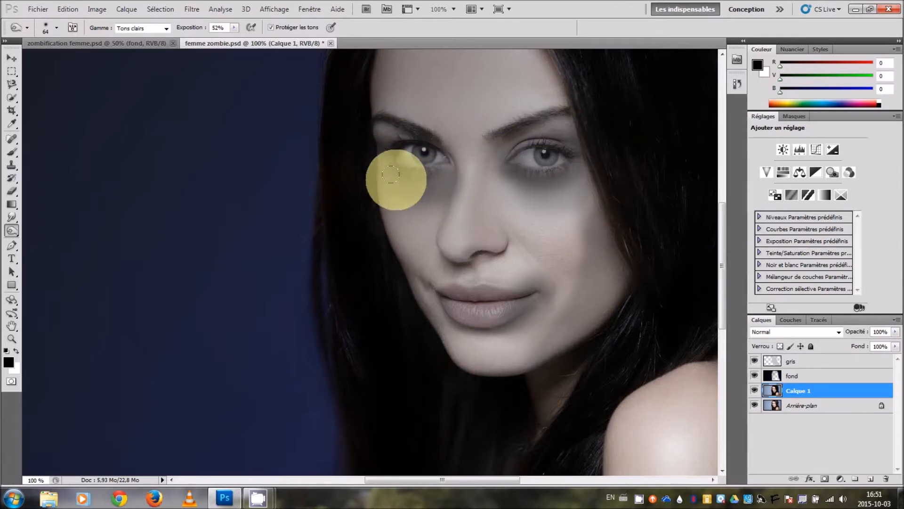
mouse_move(390, 175)
mouse_down()
mouse_move(525, 293)
mouse_move(577, 258)
mouse_move(558, 280)
mouse_move(570, 276)
mouse_move(594, 209)
mouse_move(562, 270)
mouse_move(587, 233)
mouse_move(558, 309)
mouse_move(623, 253)
mouse_move(569, 323)
mouse_move(595, 202)
mouse_move(583, 163)
mouse_move(634, 236)
mouse_move(647, 274)
mouse_move(419, 313)
mouse_move(501, 280)
mouse_move(430, 290)
mouse_move(462, 298)
mouse_move(417, 322)
mouse_up()
scroll(650, 233, up, 1)
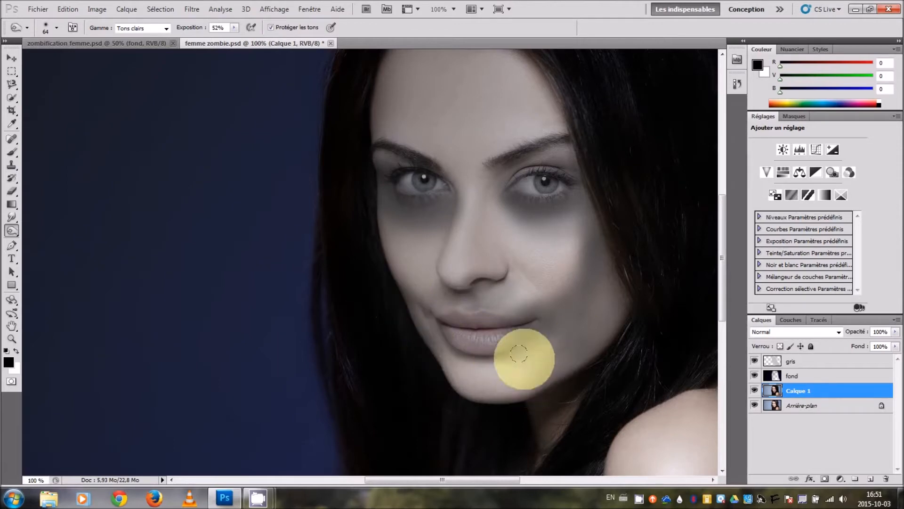
- Enlarge the Burn brush to 136 px and darken the top of the forehead along the hairline
scroll(536, 199, up, 5)
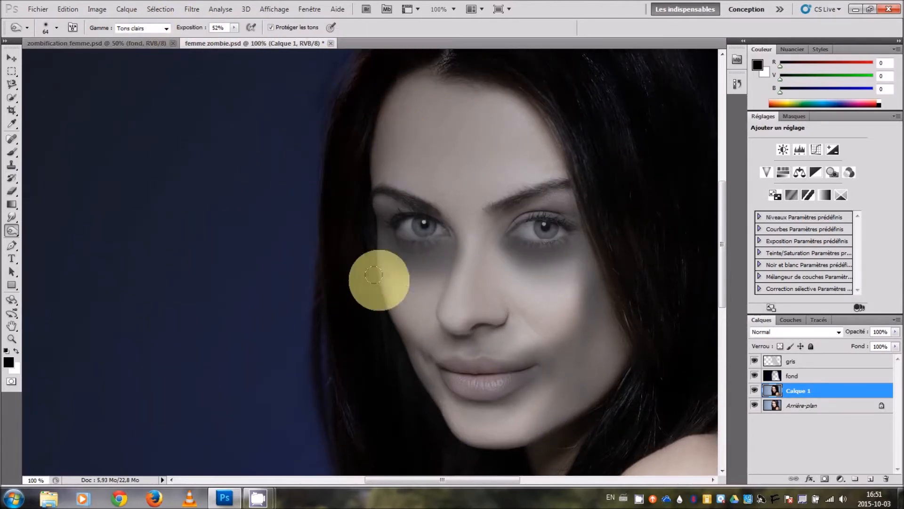
click(56, 29)
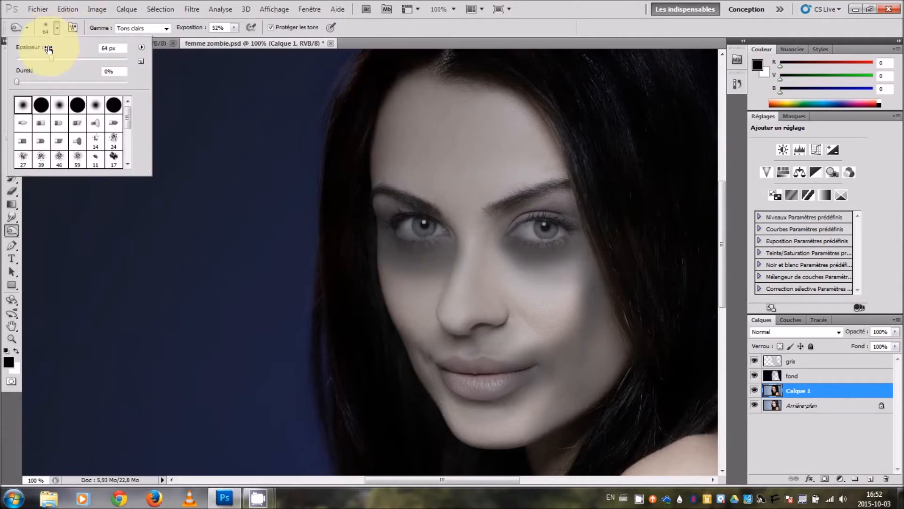
drag(43, 56, 53, 56)
drag(438, 81, 419, 112)
scroll(527, 254, down, 3)
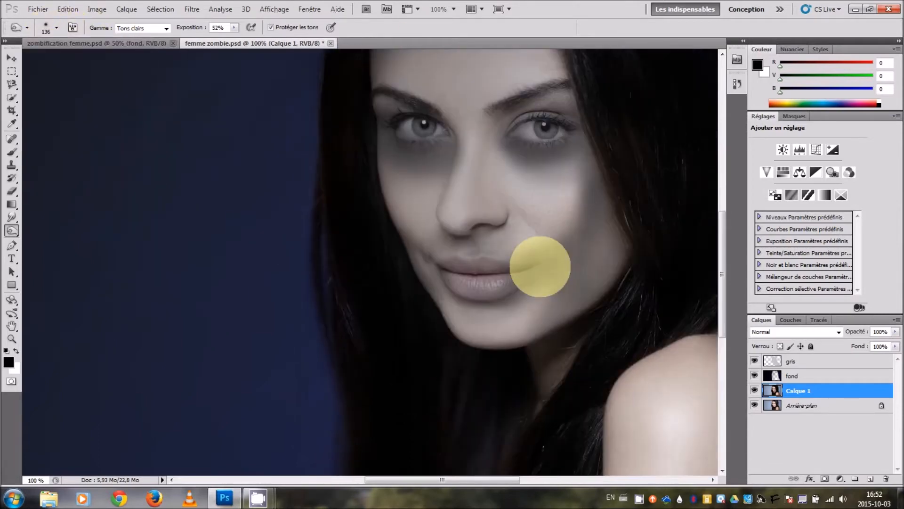
key(ctrl+minus)
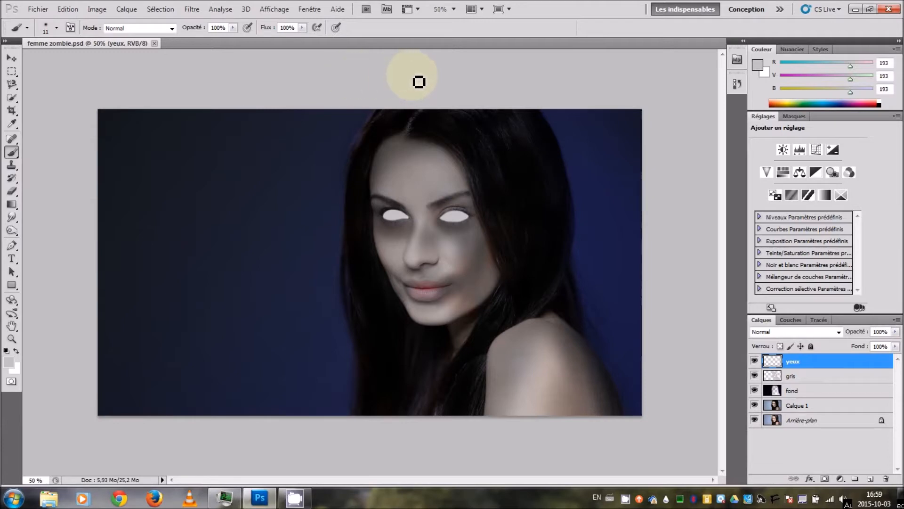
- Apply a Gaussian blur with a 3.6-pixel radius to the white eye shapes on the yeux layer
click(225, 10)
mouse_move(221, 112)
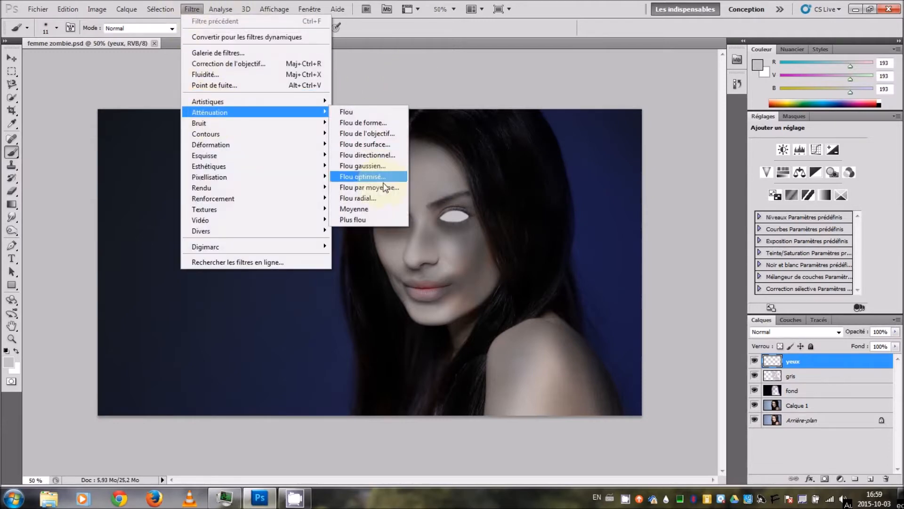
click(363, 166)
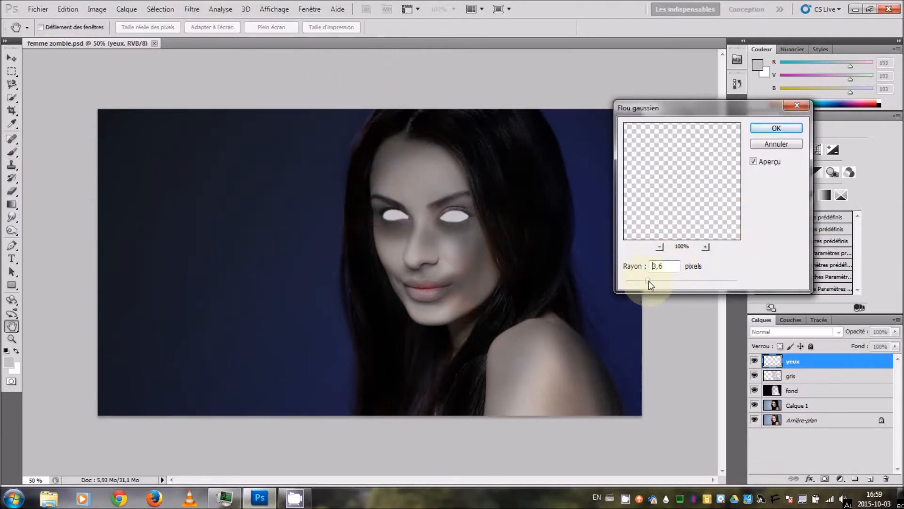
click(785, 135)
key(b)
- Set the yeux layer's blend mode to Superposition and switch to the Eraser
scroll(615, 177, up, 3)
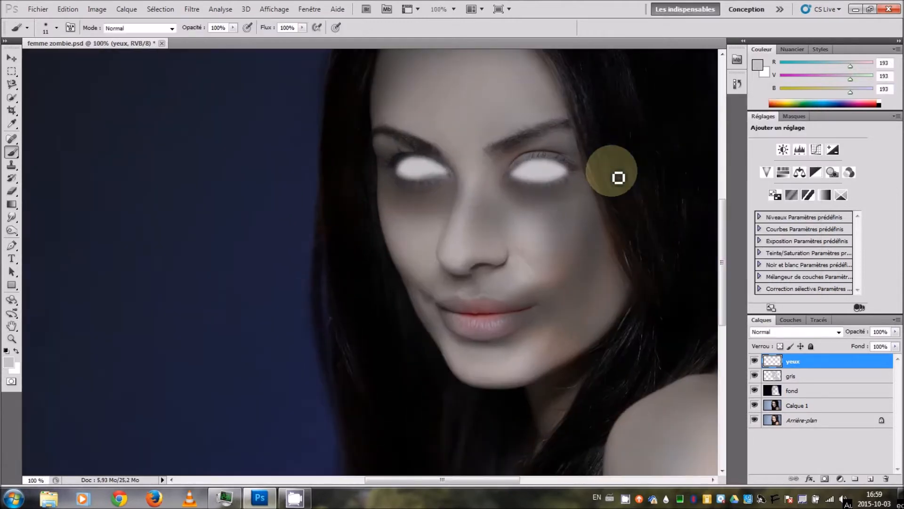
drag(469, 480, 510, 483)
scroll(518, 448, up, 3)
click(796, 332)
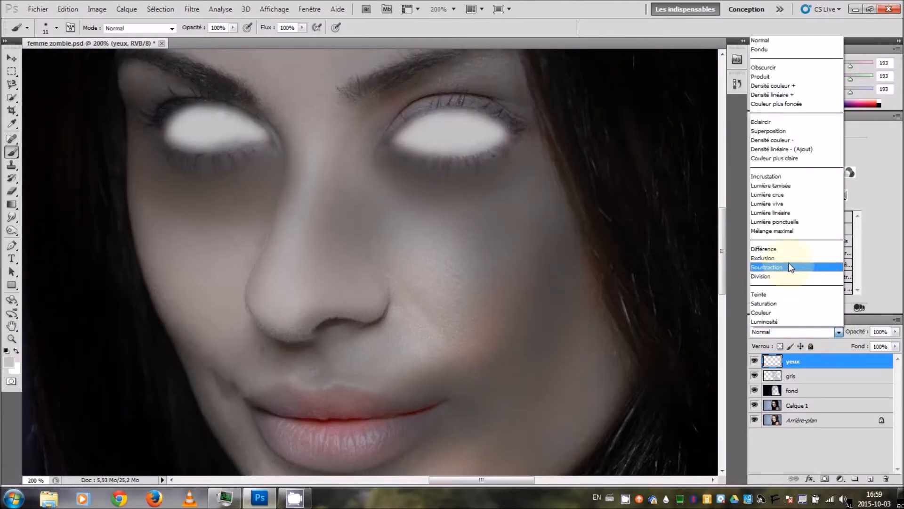
click(772, 133)
click(13, 191)
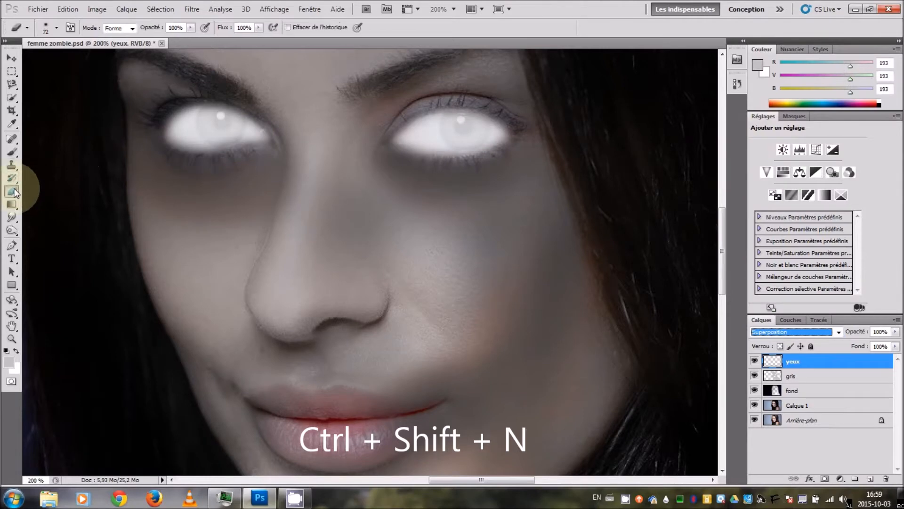
click(57, 27)
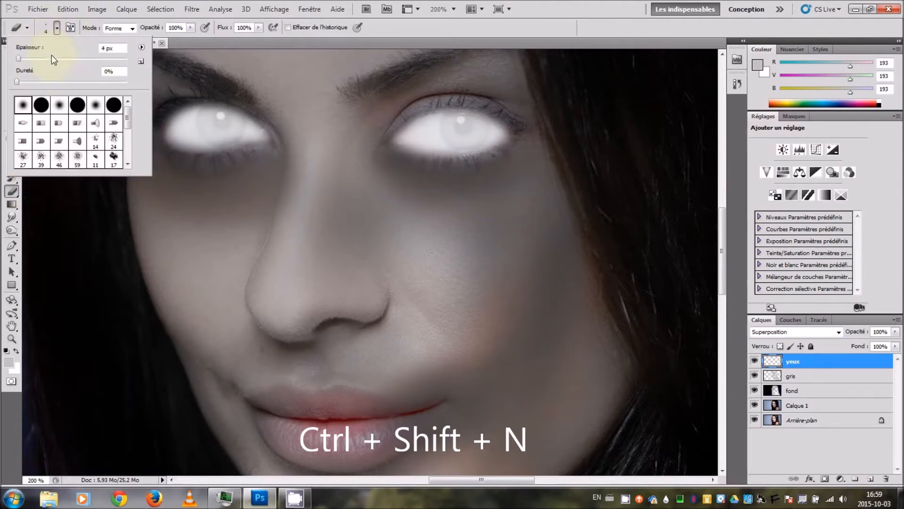
click(226, 160)
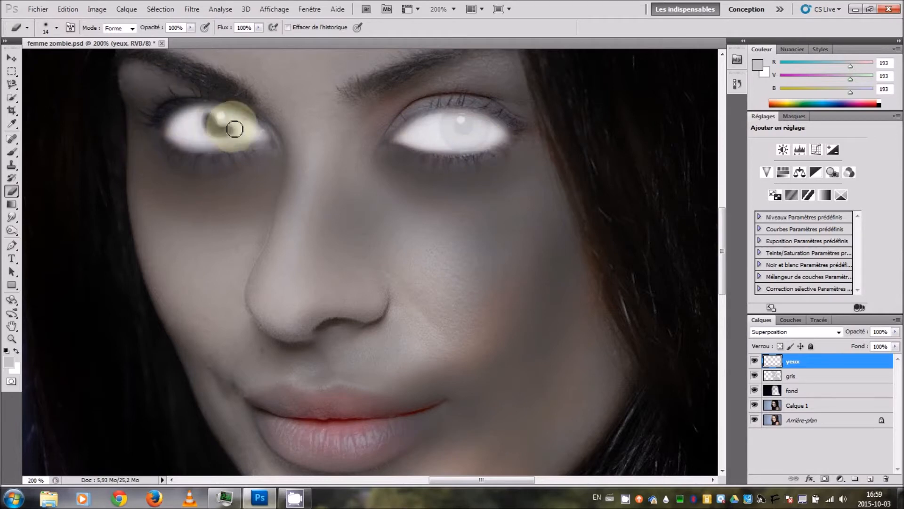
key(ctrl+z)
- Set the Eraser to 70% opacity with a soft 50 px brush and erase the white over both irises
drag(179, 28, 151, 30)
text(70)
click(56, 27)
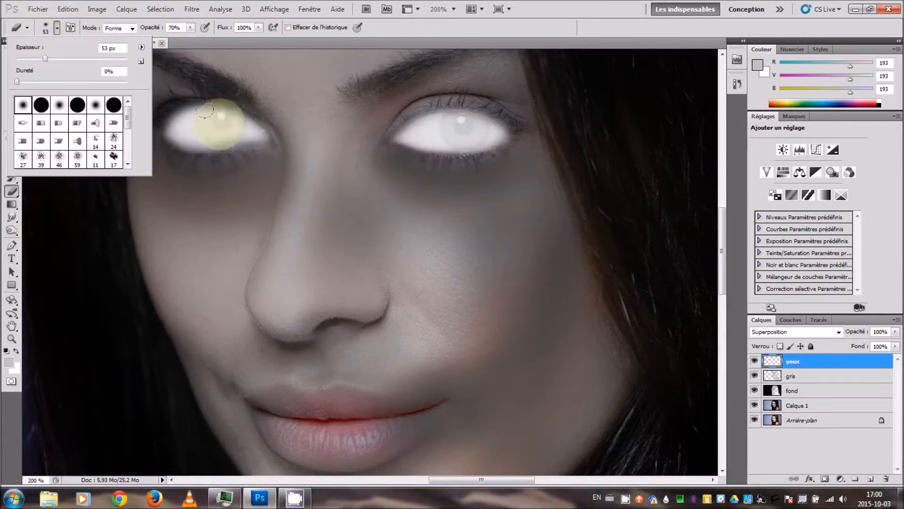
click(219, 127)
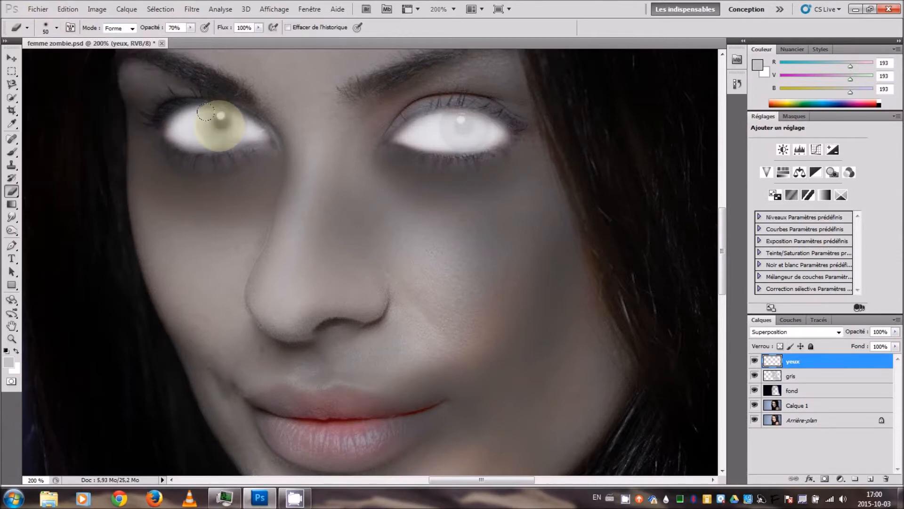
click(220, 126)
click(452, 117)
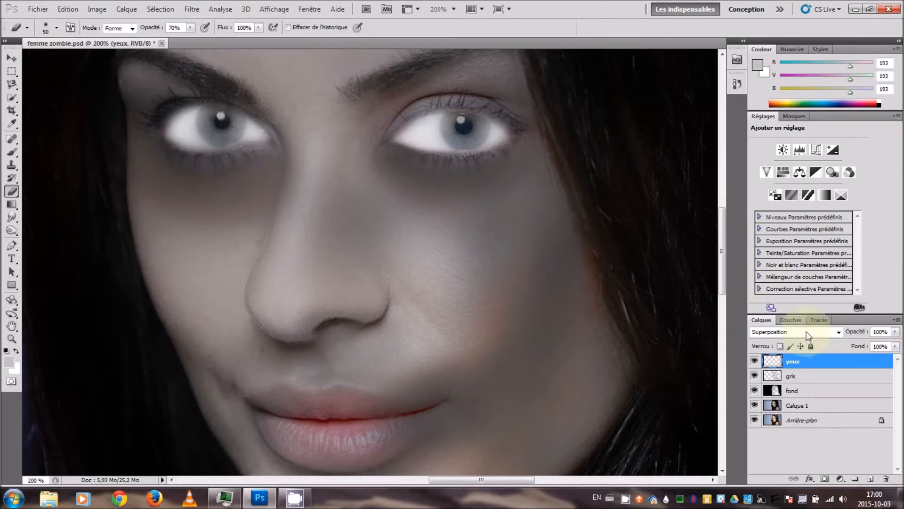
- Lower the yeux layer's opacity to 87%
drag(855, 333, 850, 333)
key(ctrl+minus)
key(ctrl+minus)
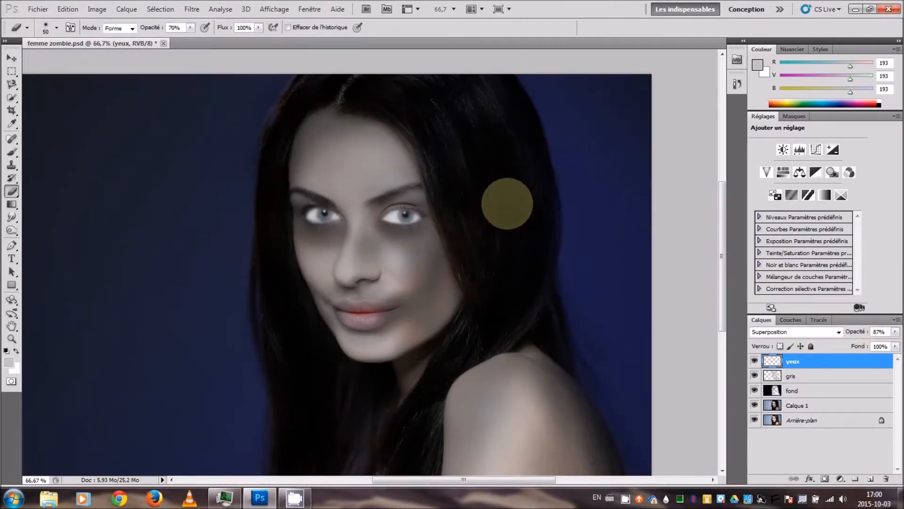
scroll(507, 204, down, 1)
- Create a new layer named sang and place it directly beneath the yeux layer
key(ctrl+shift+n)
text(sang)
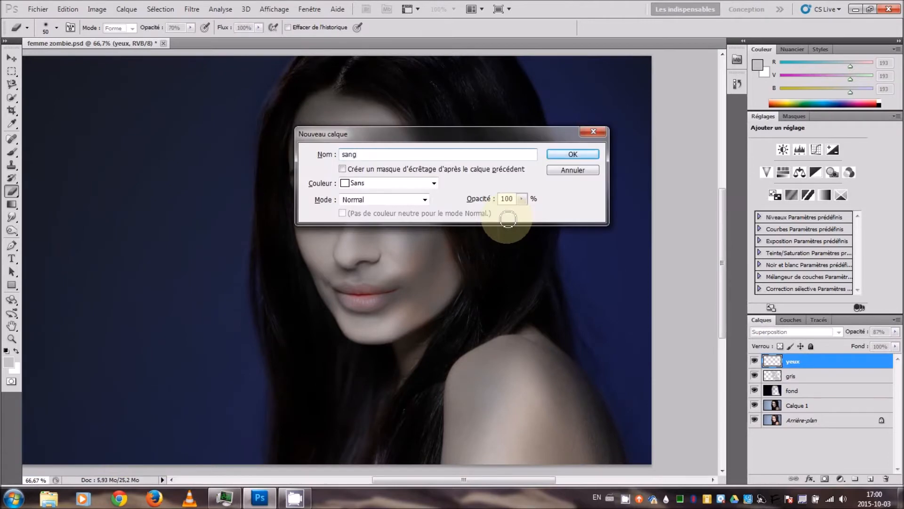
key(Return)
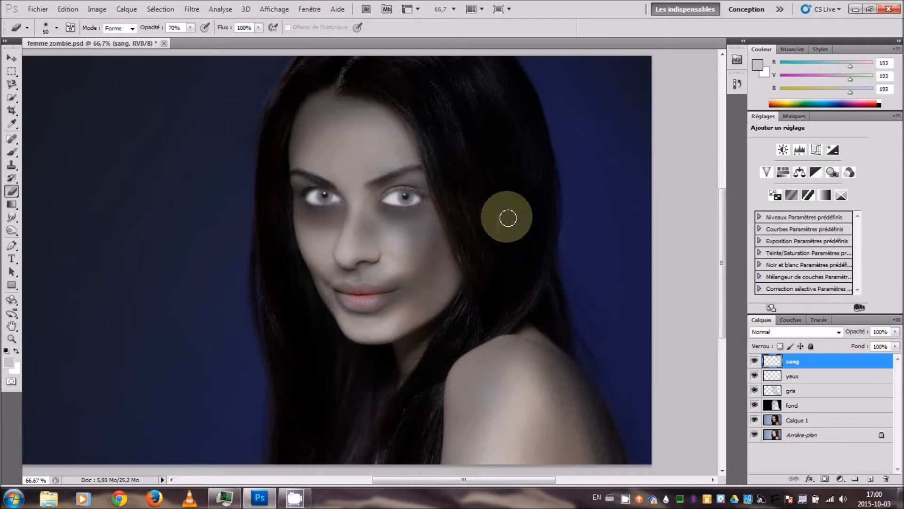
drag(784, 360, 781, 385)
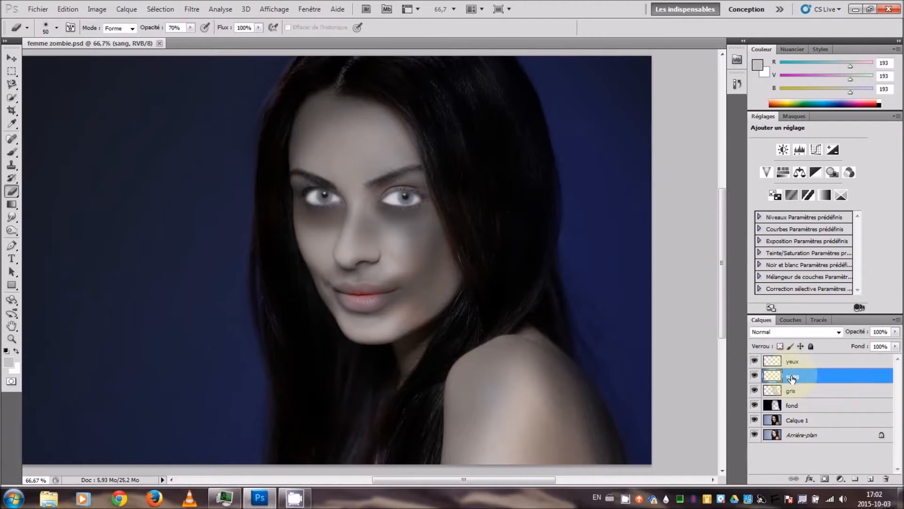
drag(794, 361, 795, 382)
- Set the foreground colour to a blood red with RGB values 154, 6, 6
click(12, 124)
click(9, 361)
text(5c0000)
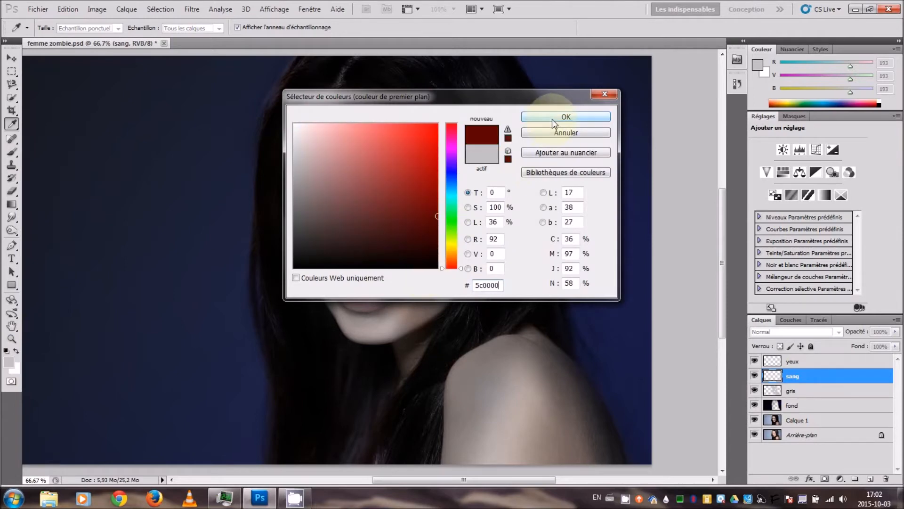
click(430, 179)
click(575, 117)
- Paint red crescents under and around the corners of both eyes on the sang layer with a soft 29 px Brush
key(b)
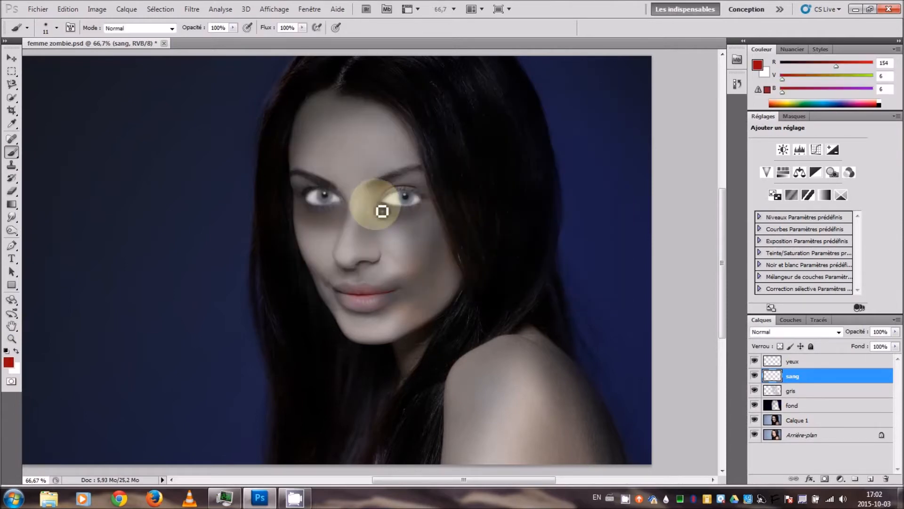
key(ctrl+plus)
click(56, 27)
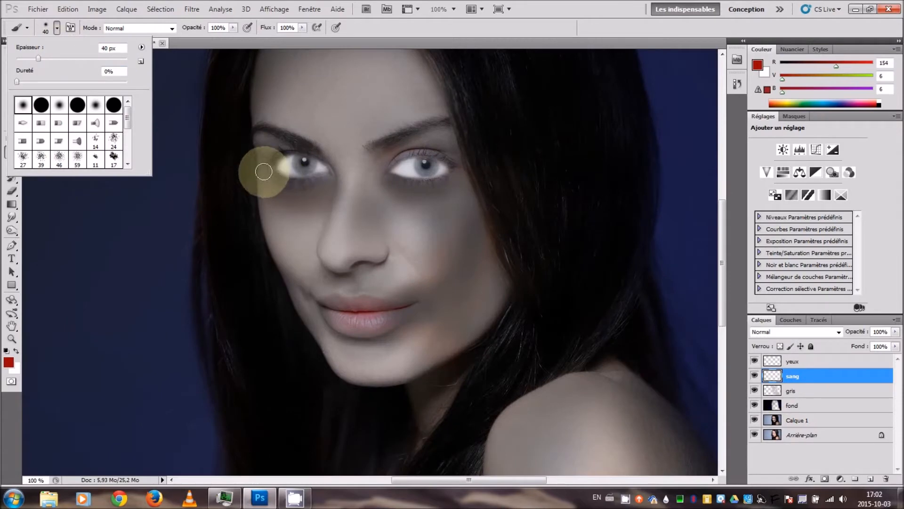
mouse_move(264, 166)
mouse_down()
mouse_move(286, 184)
mouse_move(331, 182)
mouse_move(273, 165)
mouse_move(268, 181)
mouse_move(300, 194)
mouse_move(329, 183)
mouse_up()
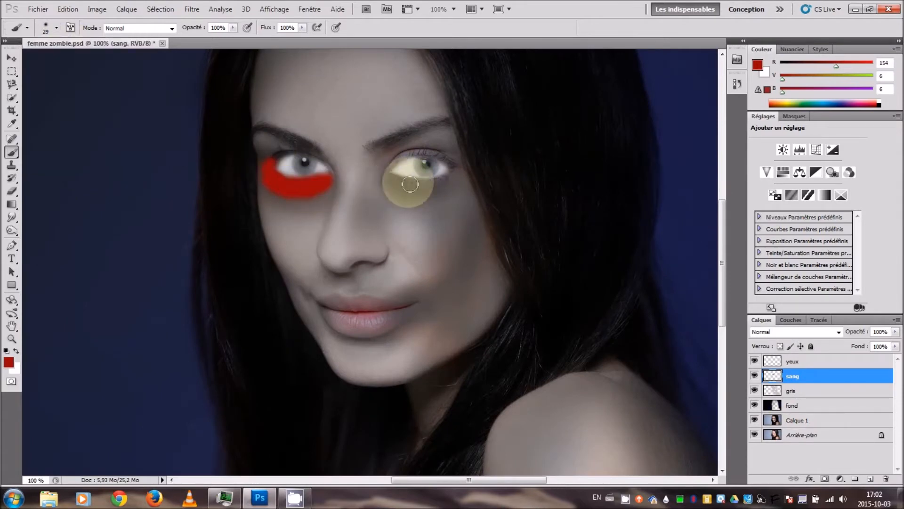
mouse_move(392, 177)
mouse_down()
mouse_move(446, 185)
mouse_move(460, 174)
mouse_move(400, 161)
mouse_up()
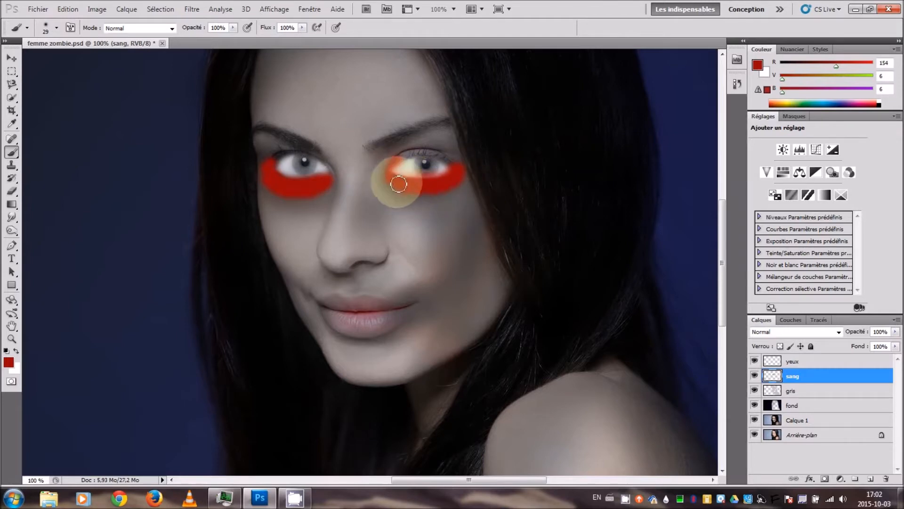
- Change the foreground colour to dark red 5c0404 and paint it over the middle of both red crescents
click(8, 362)
click(431, 195)
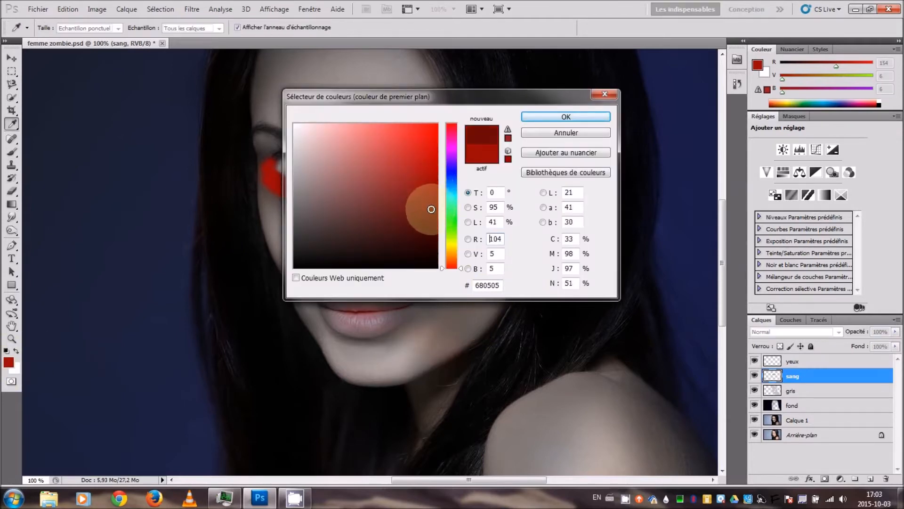
drag(431, 215, 431, 216)
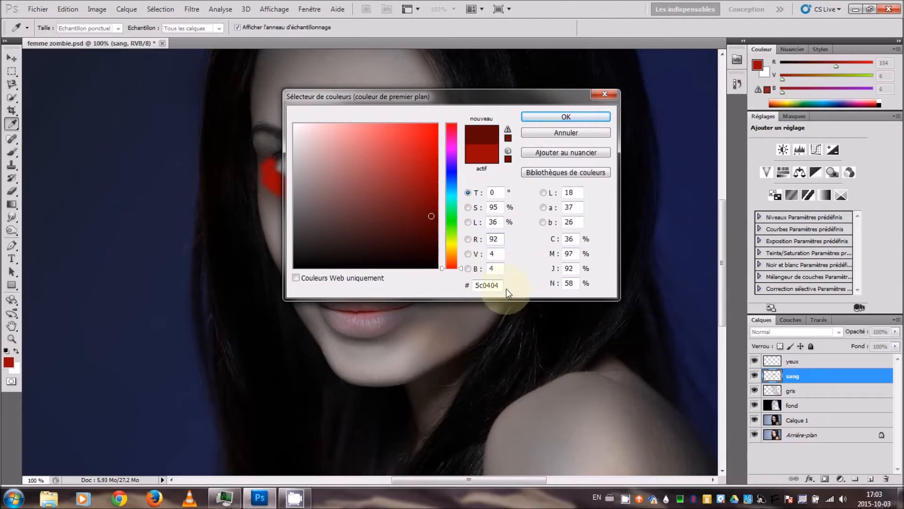
click(549, 118)
mouse_move(268, 172)
mouse_down()
mouse_move(286, 184)
mouse_move(326, 183)
mouse_move(268, 177)
mouse_up()
mouse_move(389, 175)
mouse_down()
mouse_move(452, 182)
mouse_move(405, 186)
mouse_move(454, 182)
mouse_up()
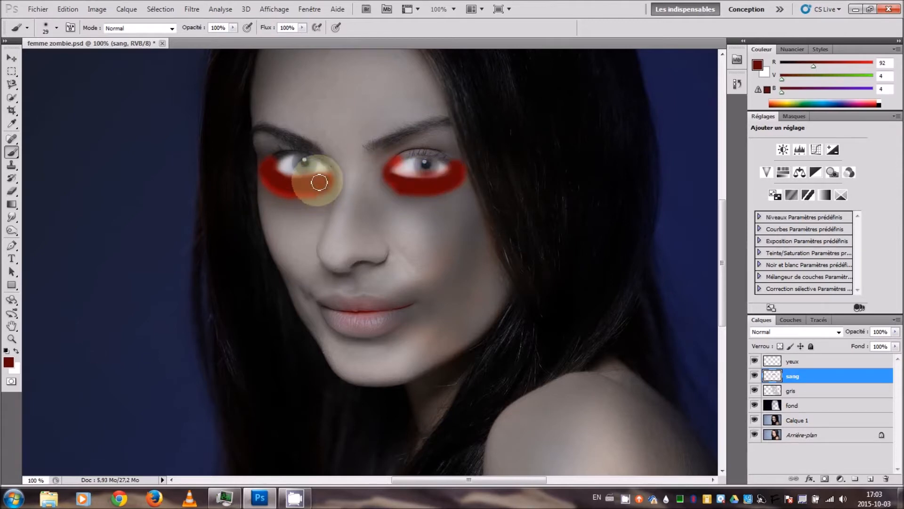
- Try the Lumière crue and Lumière tamisée blend modes on the sang layer
click(796, 332)
click(791, 195)
click(796, 332)
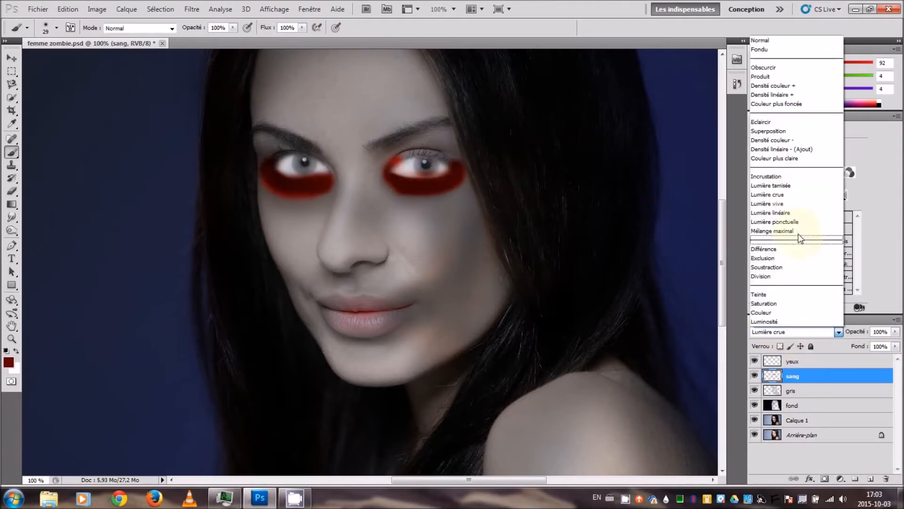
click(795, 186)
- Soften the red paint on the sang layer with a Gaussian blur of 13 pixels
click(197, 7)
mouse_move(229, 114)
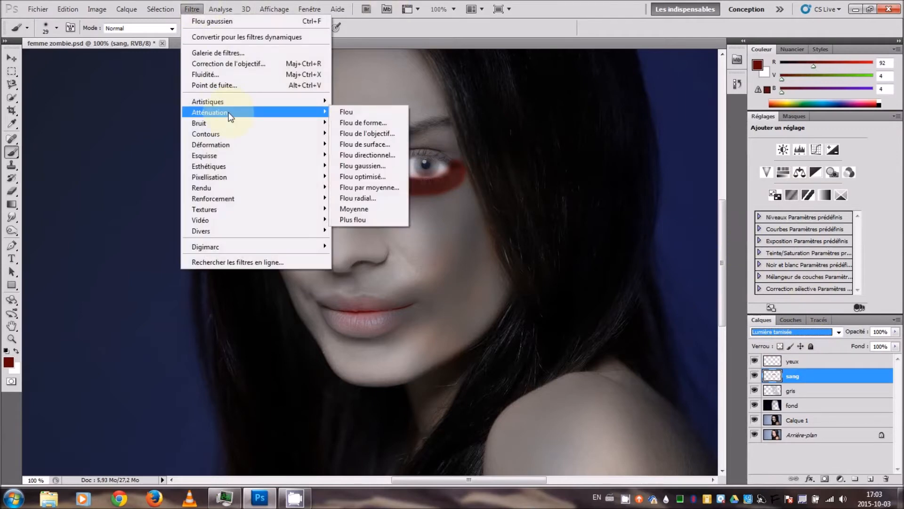
click(363, 166)
drag(676, 285, 675, 286)
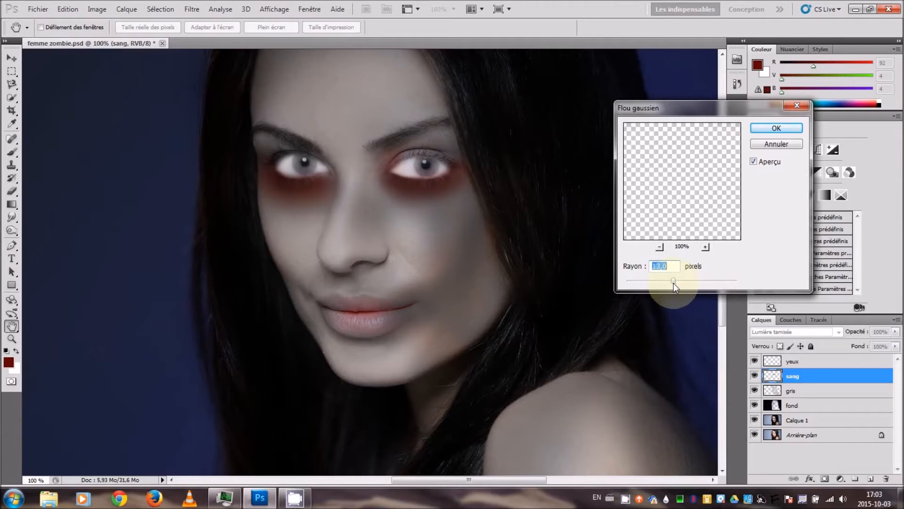
click(776, 128)
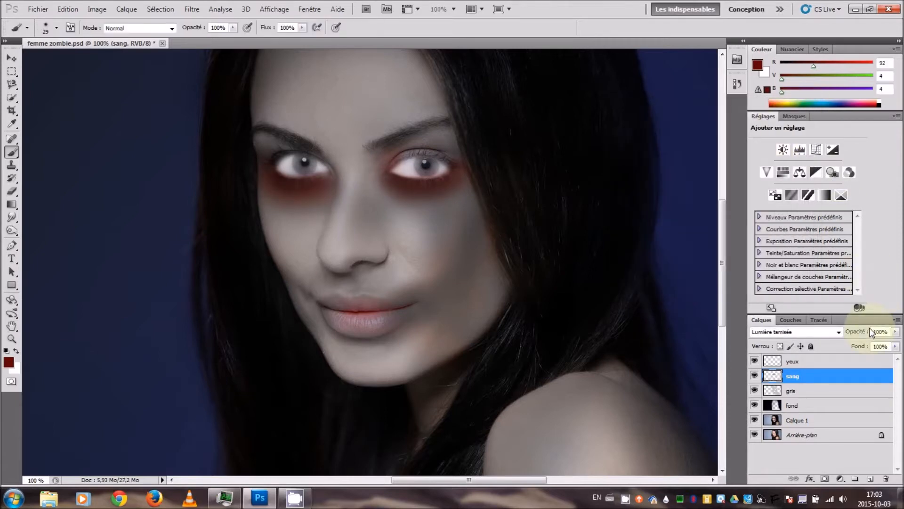
- Set the sang layer's blend mode to Lumière crue
key(ctrl+minus)
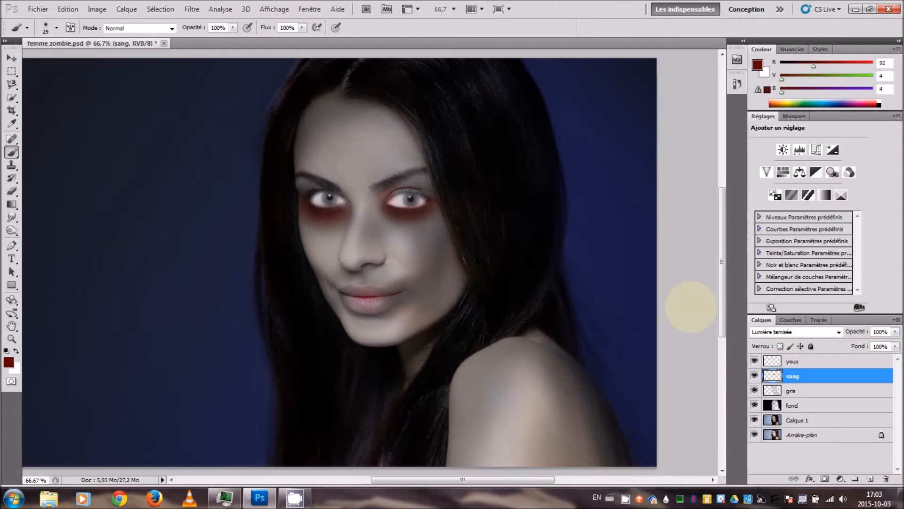
key(ctrl+plus)
key(ctrl+plus)
key(ctrl+minus)
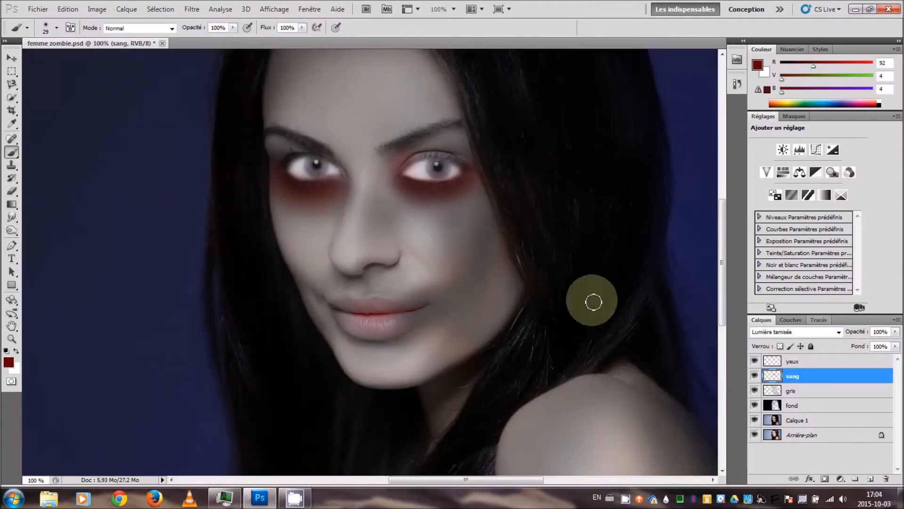
click(795, 331)
click(801, 210)
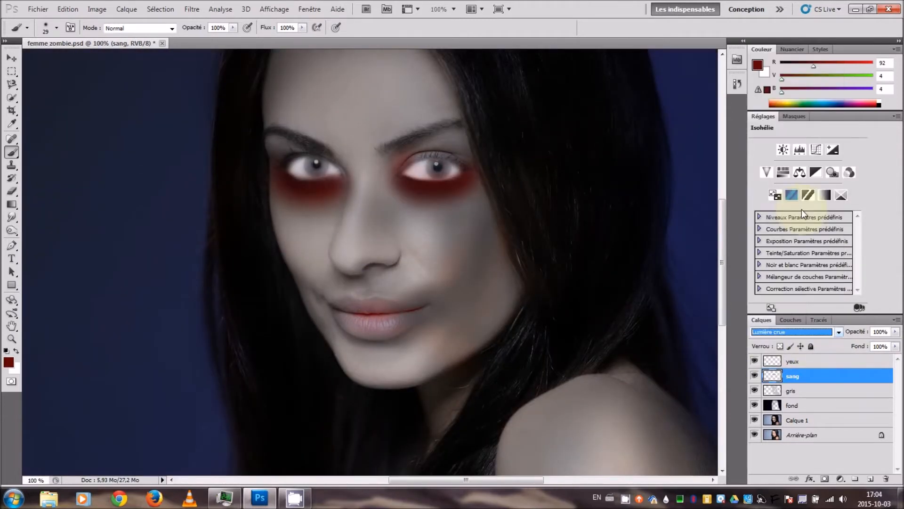
click(773, 332)
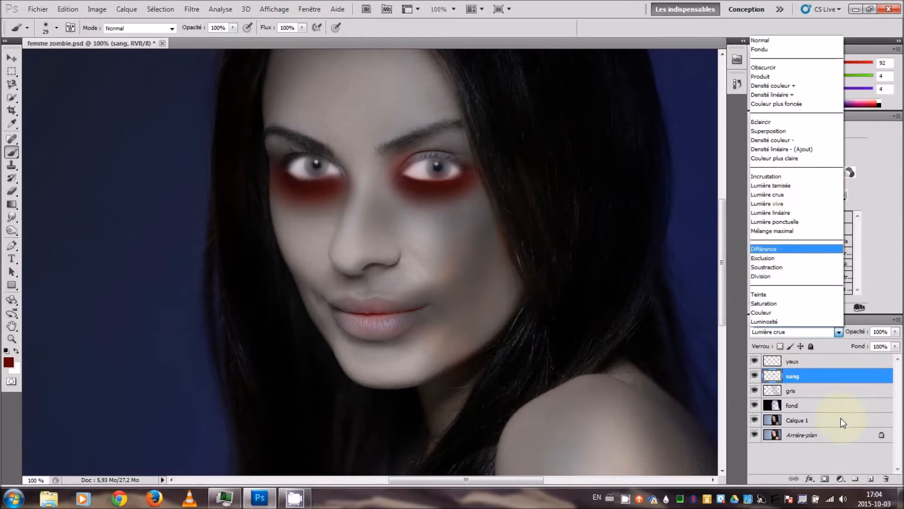
click(834, 454)
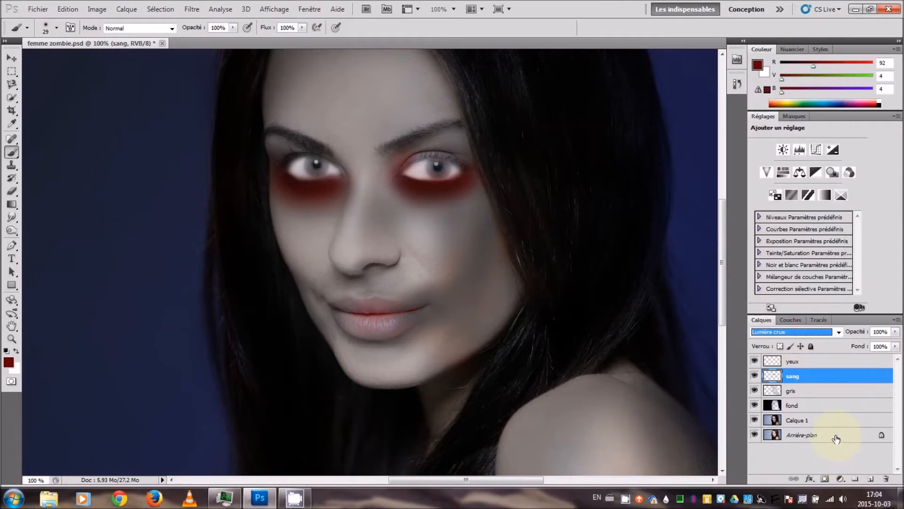
- Darken the skin around both eyes on Calque 1 with the Burn tool, using a 63 px and then a 26 px brush
click(807, 423)
click(12, 230)
click(56, 28)
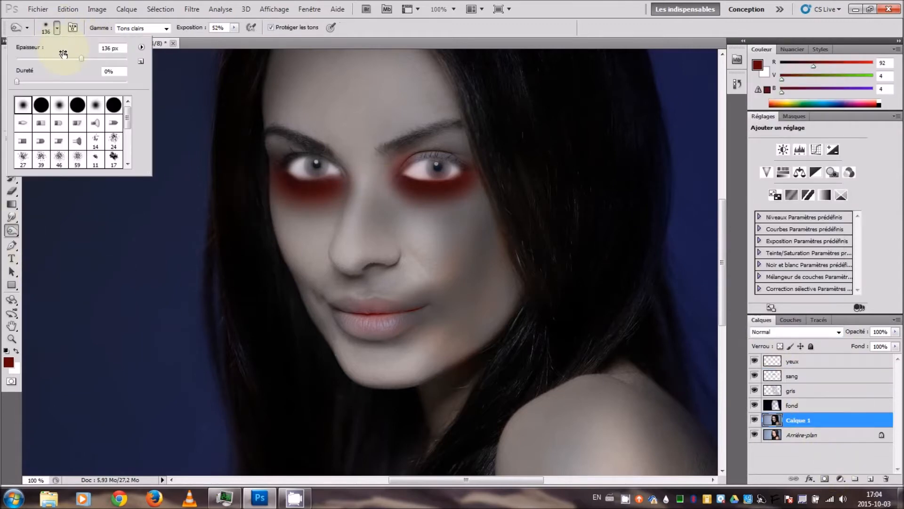
click(287, 180)
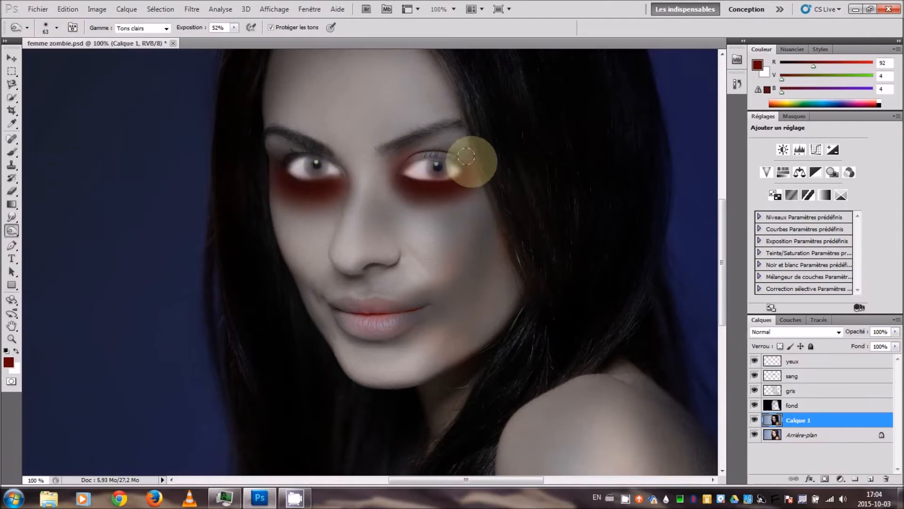
click(56, 28)
drag(37, 54, 31, 55)
click(329, 194)
- Merge the layers from yeux down to Calque 1 into a single layer
click(800, 361)
shift+click(801, 419)
right_click(801, 420)
click(803, 380)
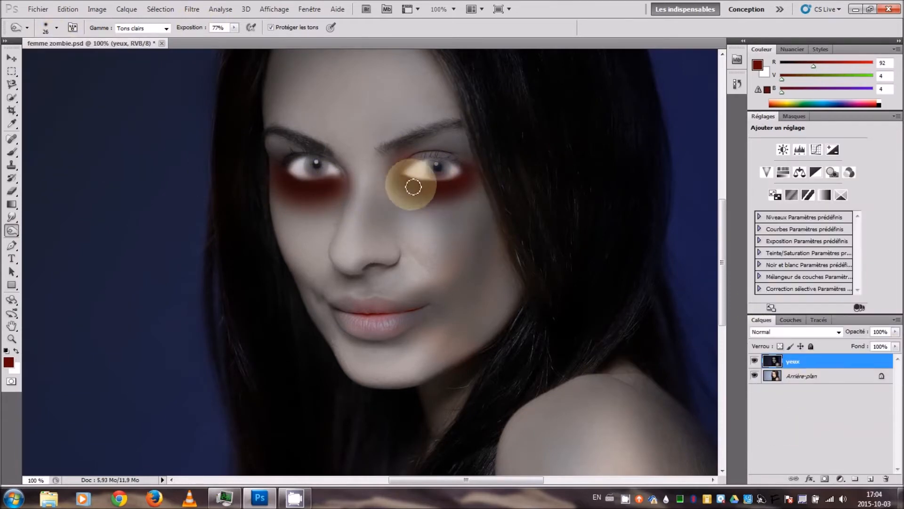
- Burn the edges of both eye sockets with the range set to Tons moyens and 77% exposure
click(155, 29)
click(134, 45)
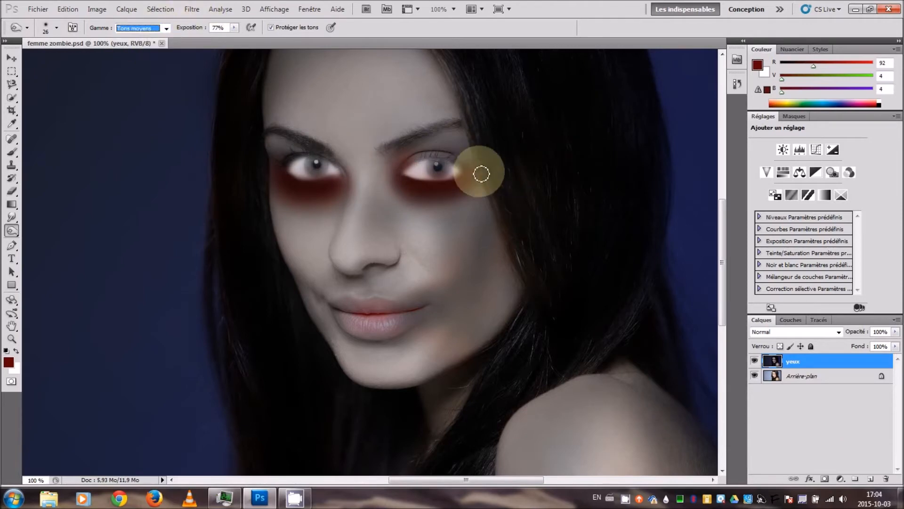
mouse_move(453, 151)
mouse_down()
mouse_move(396, 175)
mouse_move(480, 154)
mouse_move(471, 189)
mouse_move(416, 192)
mouse_up()
mouse_move(326, 187)
mouse_down()
mouse_move(279, 166)
mouse_move(301, 200)
mouse_move(345, 184)
mouse_up()
- Deepen the shadows beneath both eyes with a 90 px Burn brush at 11% and then 18% exposure
drag(204, 29, 163, 29)
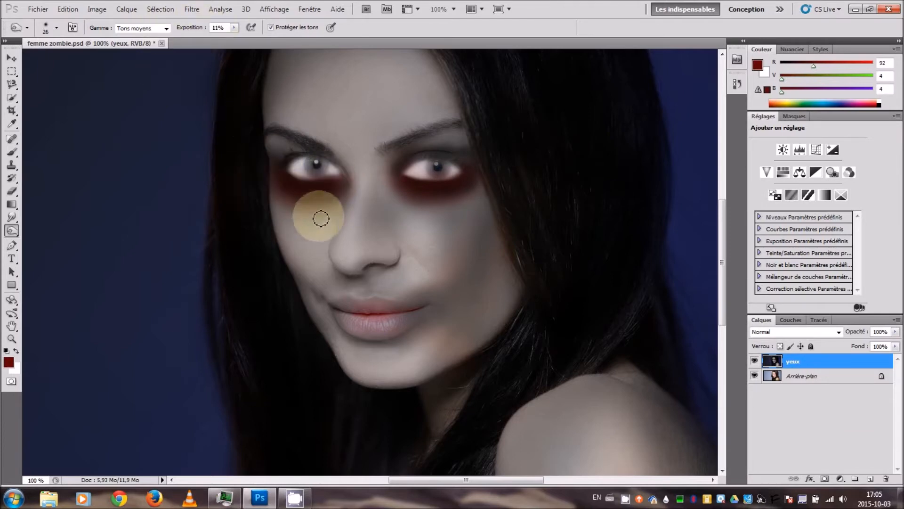
click(57, 28)
drag(45, 61, 65, 61)
click(281, 196)
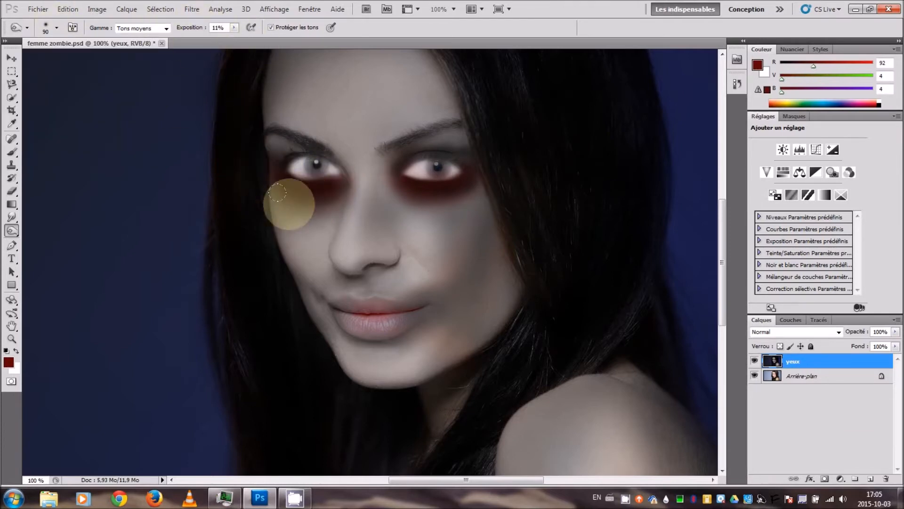
drag(191, 27, 196, 27)
drag(295, 205, 294, 213)
mouse_move(475, 211)
mouse_down()
mouse_move(437, 202)
mouse_move(483, 183)
mouse_up()
- Open the image texture 1.jpg from the 6. Zombification (1) folder
click(38, 9)
click(45, 30)
scroll(655, 144, down, 2)
scroll(654, 143, down, 3)
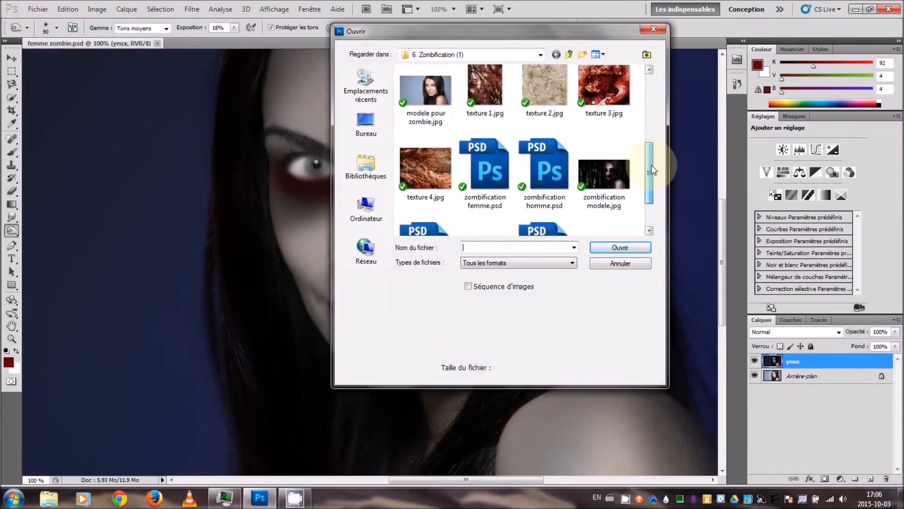
drag(654, 153, 654, 143)
double_click(498, 132)
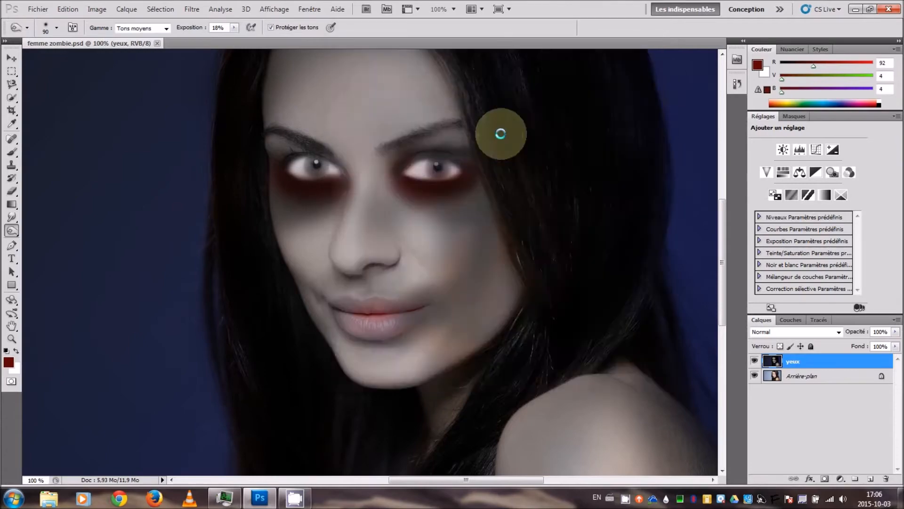
- Convert the background of texture 1.jpg into layer Calque 0 and copy it into femme zombie.psd
double_click(822, 365)
click(559, 154)
click(10, 58)
drag(338, 246, 497, 276)
- Scale the red texture to about 37% by 44%, rotate it about 35° and place it over the right half of the face
scroll(482, 304, down, 2)
click(69, 9)
click(131, 219)
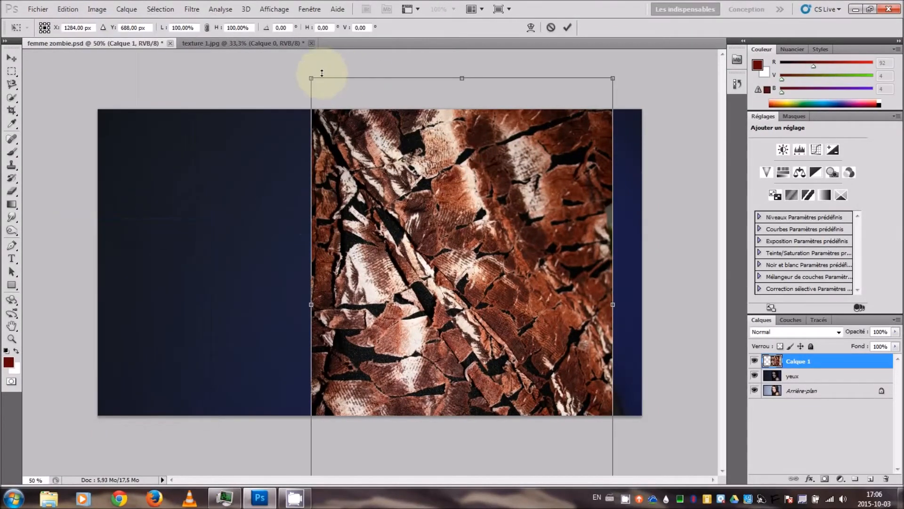
drag(307, 75, 571, 163)
key(ctrl+plus)
drag(640, 151, 558, 141)
drag(486, 208, 538, 208)
drag(621, 141, 654, 201)
drag(576, 196, 552, 190)
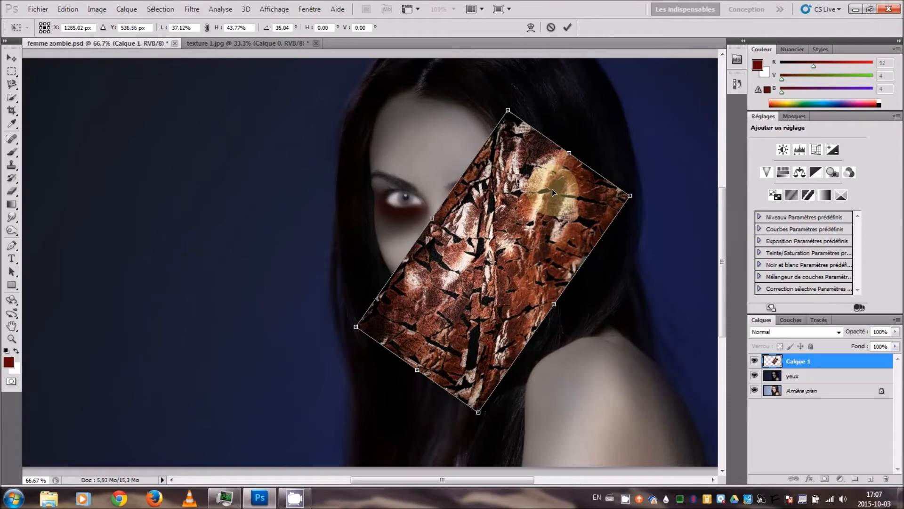
- Set the red texture layer's blend mode to Lumière tamisée and adjust its final position on the face
click(796, 332)
click(795, 189)
mouse_move(520, 239)
mouse_down()
mouse_move(505, 232)
mouse_move(526, 236)
mouse_move(512, 245)
mouse_move(518, 235)
mouse_up()
click(568, 27)
- Warp the red texture so that it follows the right side of the face
click(67, 9)
mouse_move(141, 230)
click(241, 298)
drag(516, 186, 485, 202)
click(568, 28)
- Erase the red texture over the hair and neck with a 137 px eraser at 100% opacity
click(12, 191)
click(445, 247)
click(57, 27)
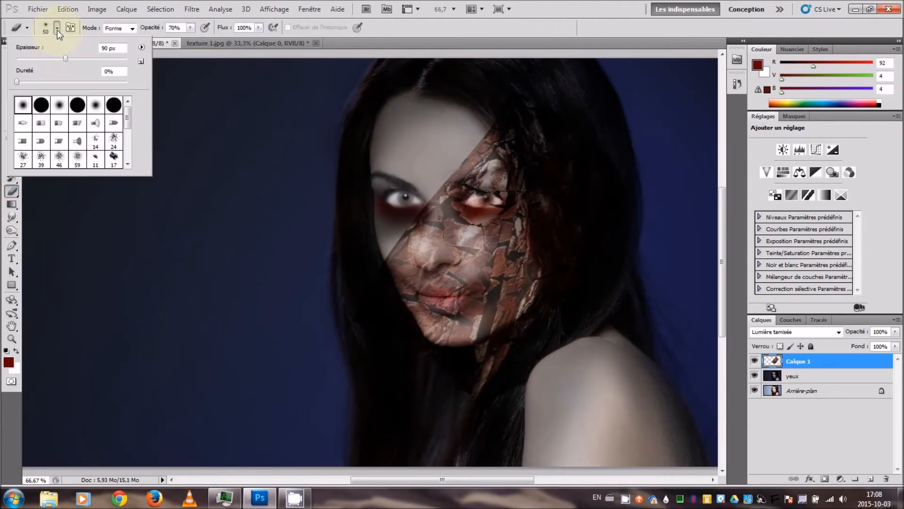
drag(104, 51, 106, 52)
click(380, 268)
drag(147, 29, 165, 29)
mouse_move(388, 277)
mouse_down()
mouse_move(382, 222)
mouse_move(435, 159)
mouse_up()
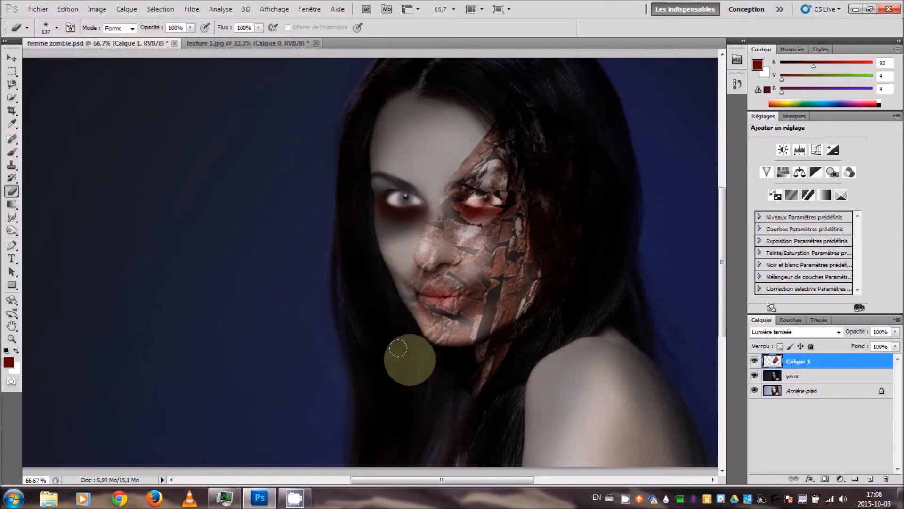
mouse_move(498, 364)
mouse_down()
mouse_move(382, 304)
mouse_move(421, 197)
mouse_move(484, 115)
mouse_move(552, 139)
mouse_move(459, 133)
mouse_move(622, 169)
mouse_move(493, 136)
mouse_move(432, 164)
mouse_move(632, 192)
mouse_up()
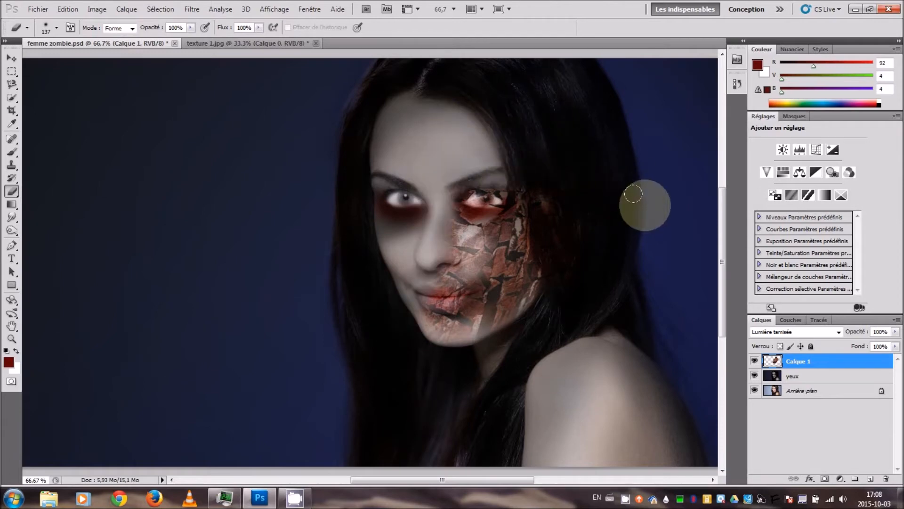
- Undo the last erasing and erase the red texture from the forehead, nose and chin, softening its edges at 18% flow
key(ctrl+z)
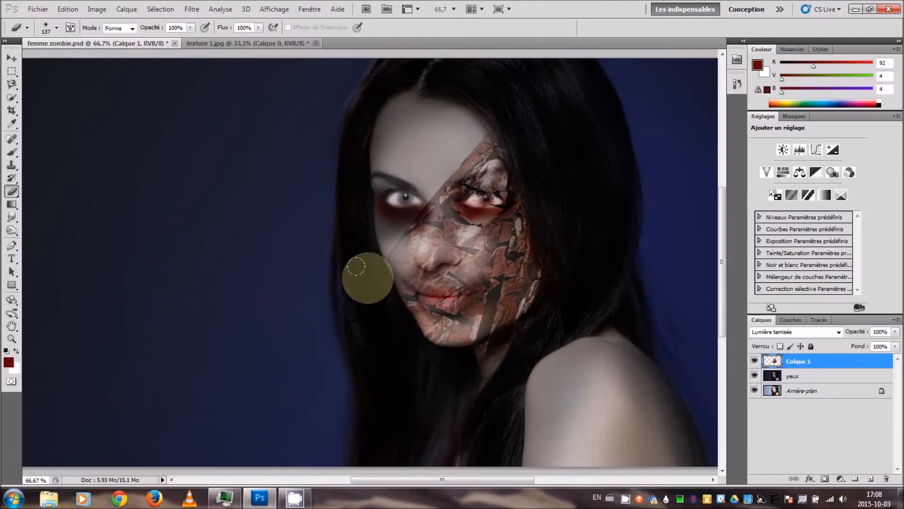
drag(428, 161, 424, 206)
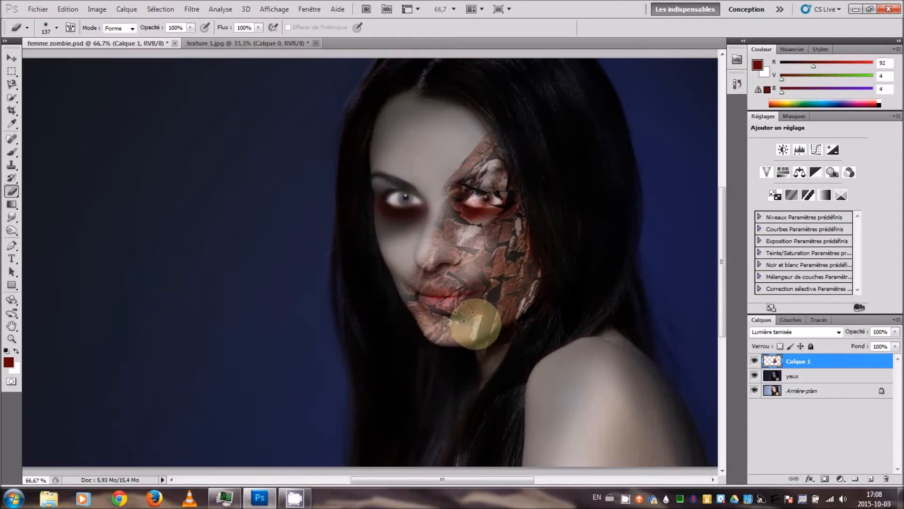
drag(467, 307, 474, 316)
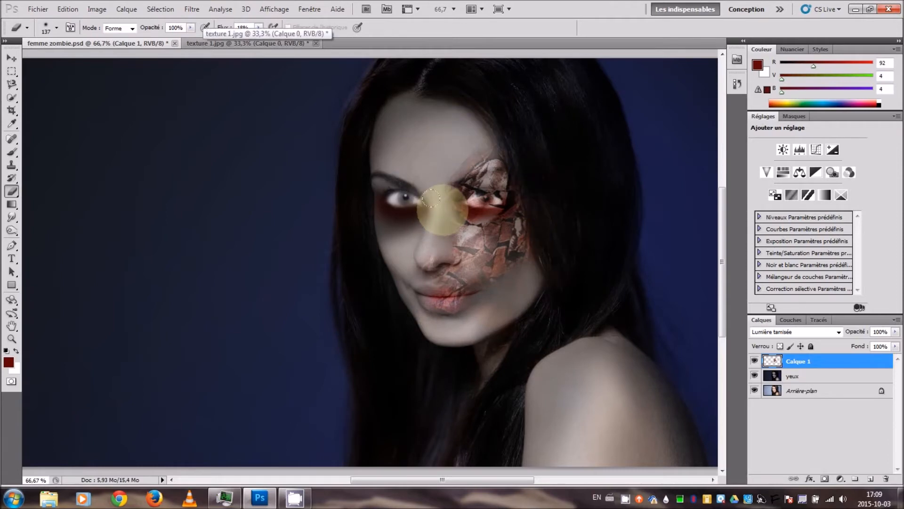
drag(460, 232, 450, 254)
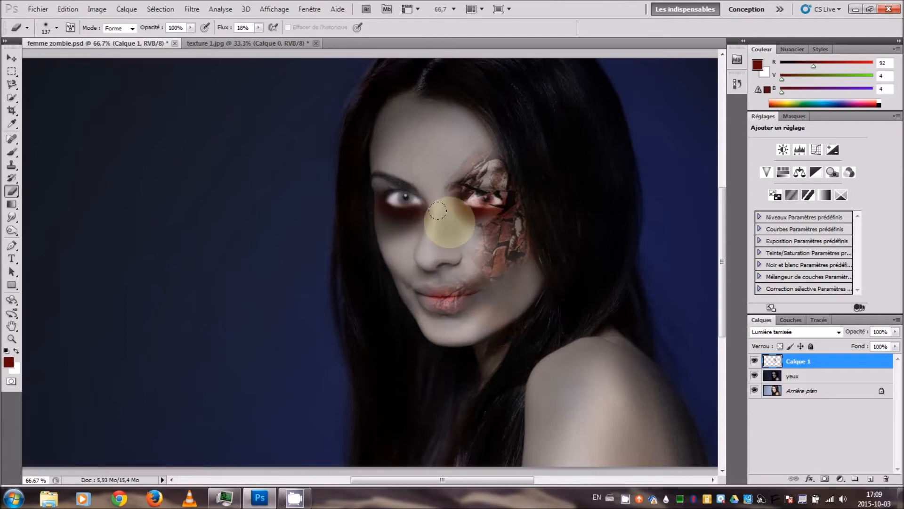
- Erase the red texture over the right eye with a 53 px eraser
key(ctrl+plus)
key(ctrl+plus)
drag(462, 479, 506, 480)
scroll(532, 296, up, 1)
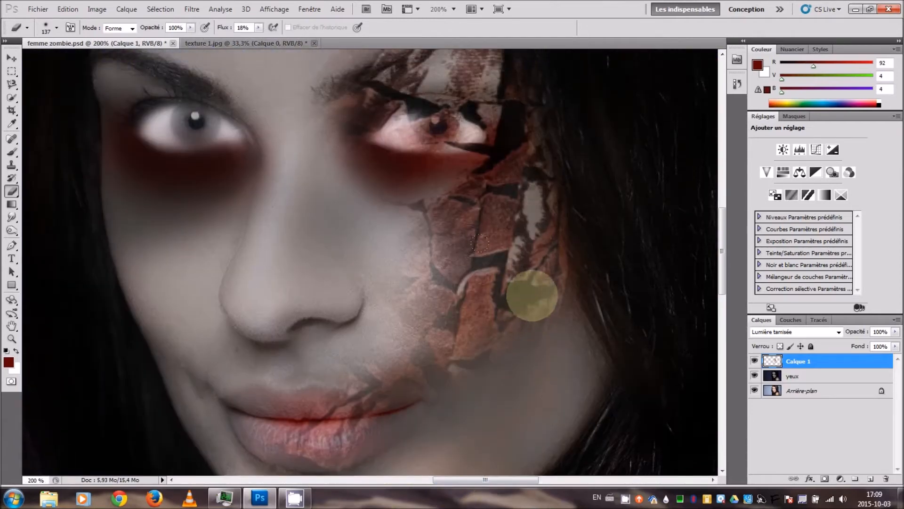
scroll(532, 295, up, 1)
click(54, 29)
drag(35, 55, 25, 56)
click(417, 189)
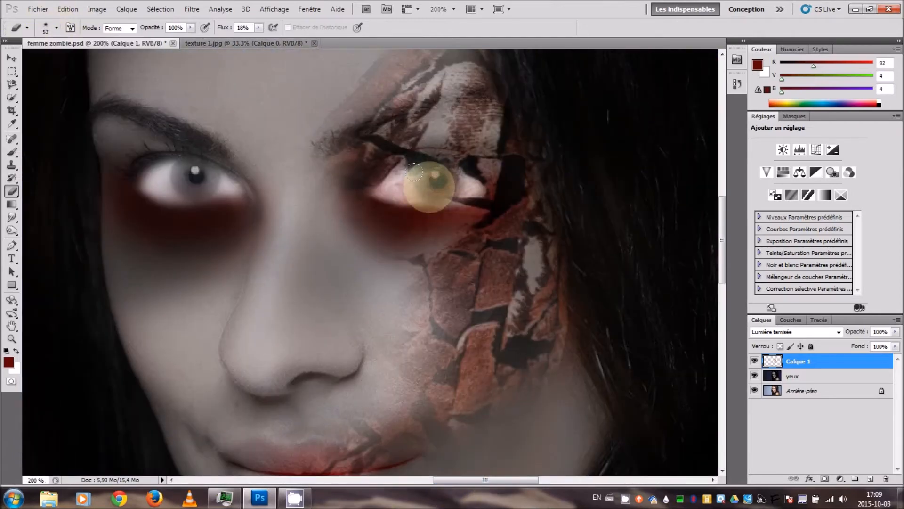
- Lower the eraser opacity to 30% and fade the red texture around the right eye and cheek
key(ctrl+minus)
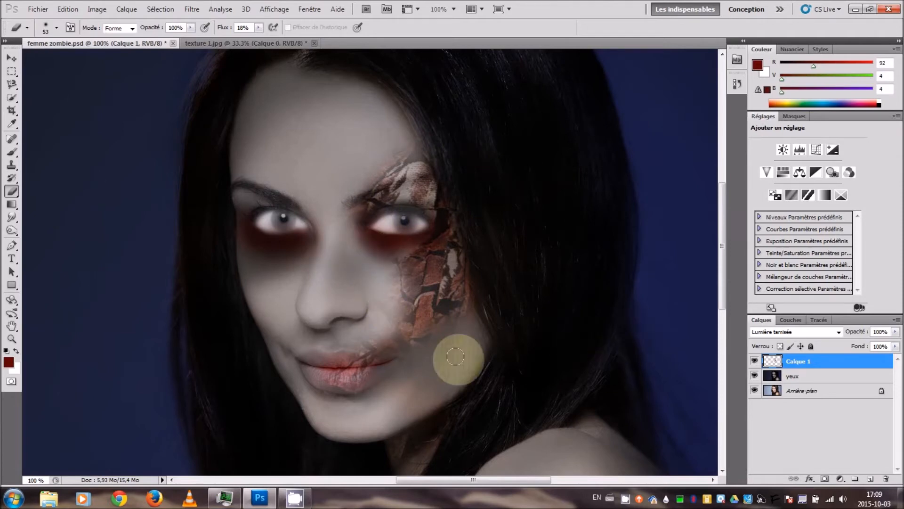
scroll(579, 294, down, 2)
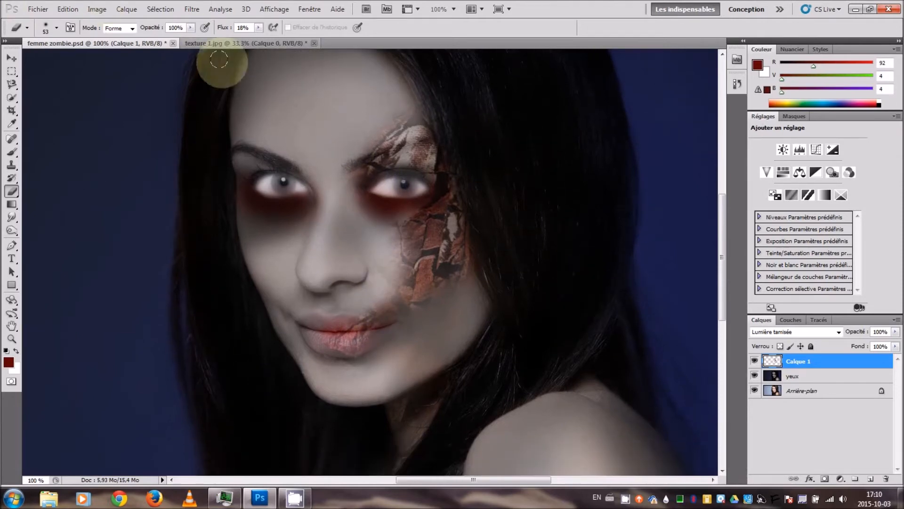
drag(148, 31, 113, 31)
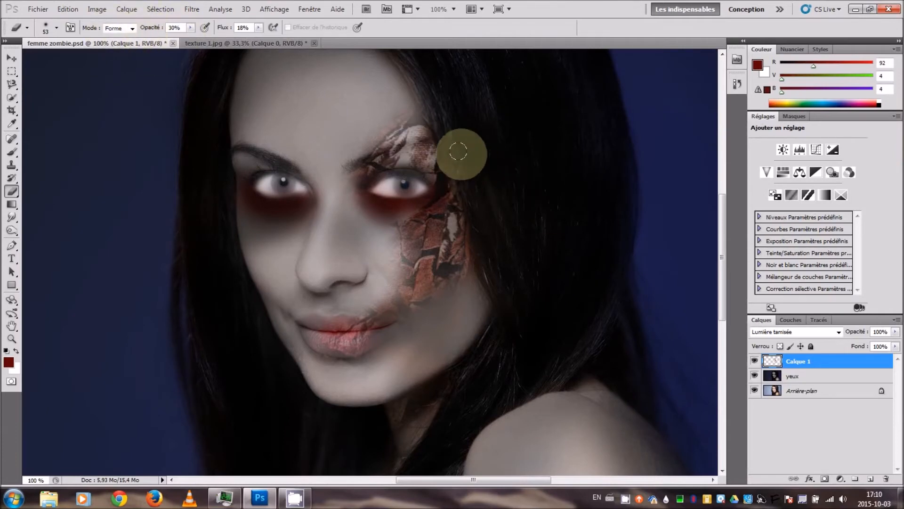
mouse_move(395, 173)
mouse_down()
mouse_move(400, 144)
mouse_move(393, 160)
mouse_move(476, 178)
mouse_move(440, 140)
mouse_move(410, 227)
mouse_move(475, 233)
mouse_move(386, 221)
mouse_up()
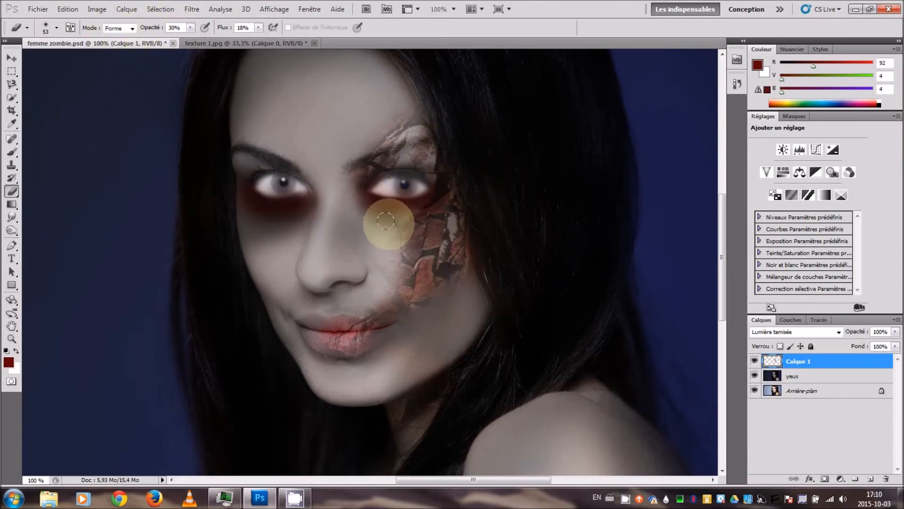
- Open the image texture 2.jpg
click(43, 9)
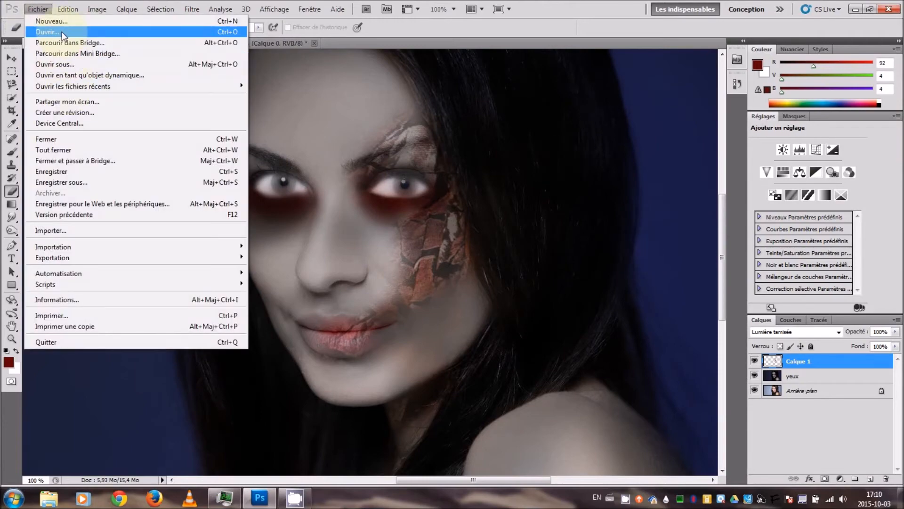
click(63, 33)
scroll(652, 160, down, 5)
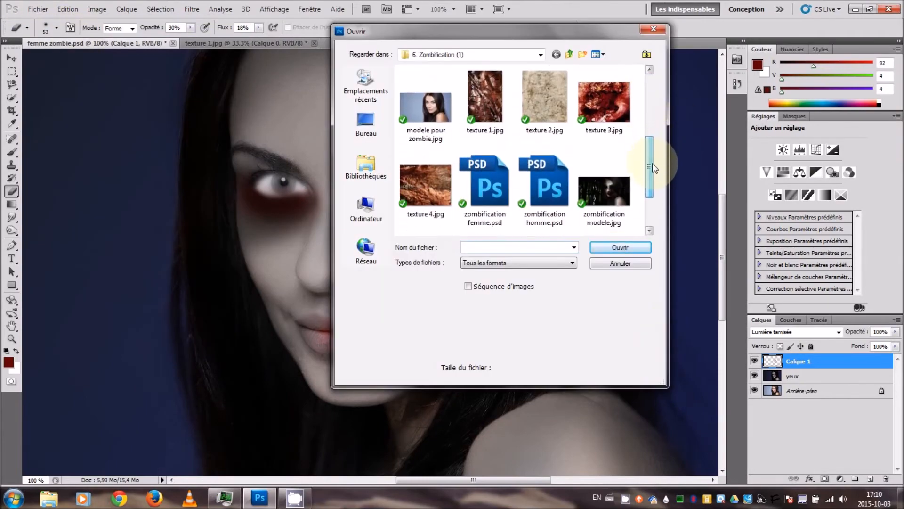
double_click(536, 208)
- Convert the background of texture 2.jpg into layer Calque 0 and copy it into femme zombie.psd
double_click(837, 365)
click(579, 155)
click(12, 58)
drag(308, 179, 193, 150)
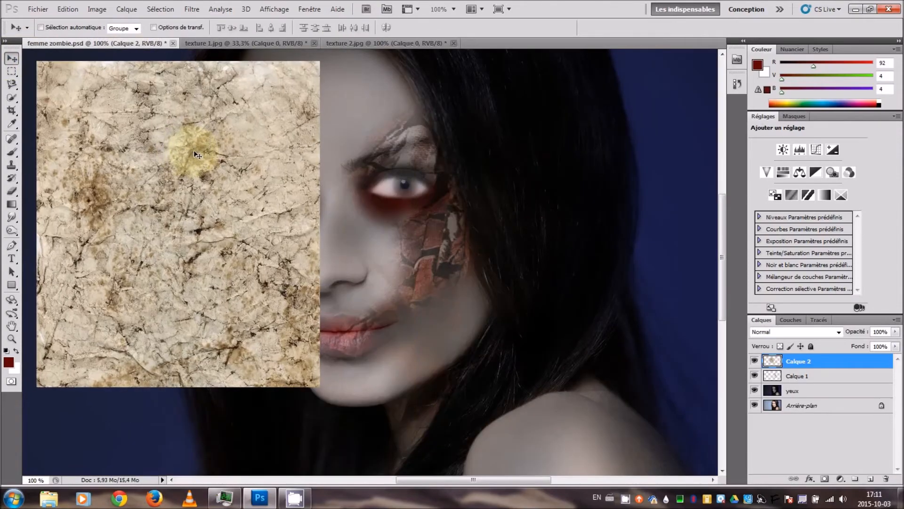
- Scale the cracked texture to about 79% by 120%, rotate it about 18° and place it over the left half of the face
key(ctrl+t)
drag(320, 61, 365, 35)
key(ctrl+minus)
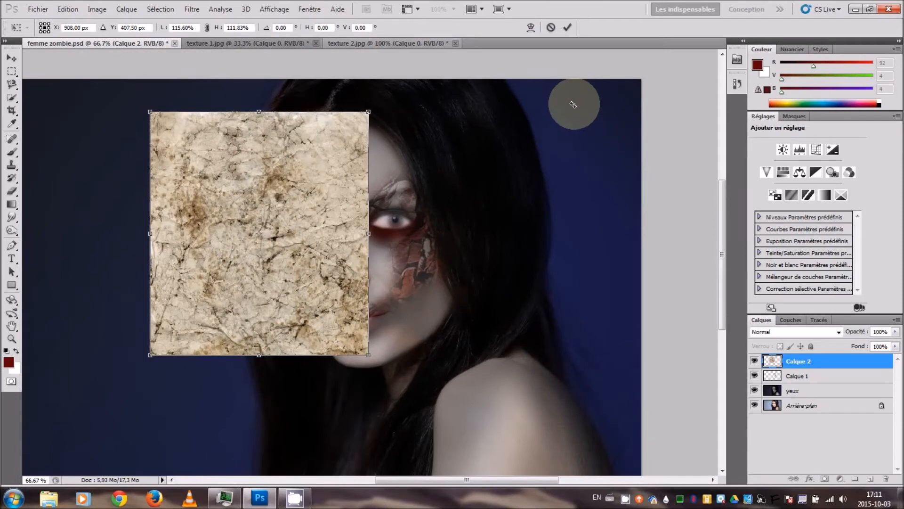
drag(377, 102, 409, 144)
drag(323, 159, 242, 164)
drag(347, 128, 253, 109)
drag(232, 178, 297, 193)
drag(330, 116, 340, 96)
drag(274, 212, 332, 214)
drag(419, 231, 339, 242)
drag(267, 243, 296, 253)
drag(326, 100, 349, 112)
drag(258, 179, 214, 159)
drag(306, 105, 327, 125)
drag(258, 157, 303, 149)
drag(362, 121, 394, 130)
mouse_move(310, 156)
mouse_down()
mouse_move(313, 143)
mouse_move(304, 144)
mouse_up()
drag(391, 115, 385, 108)
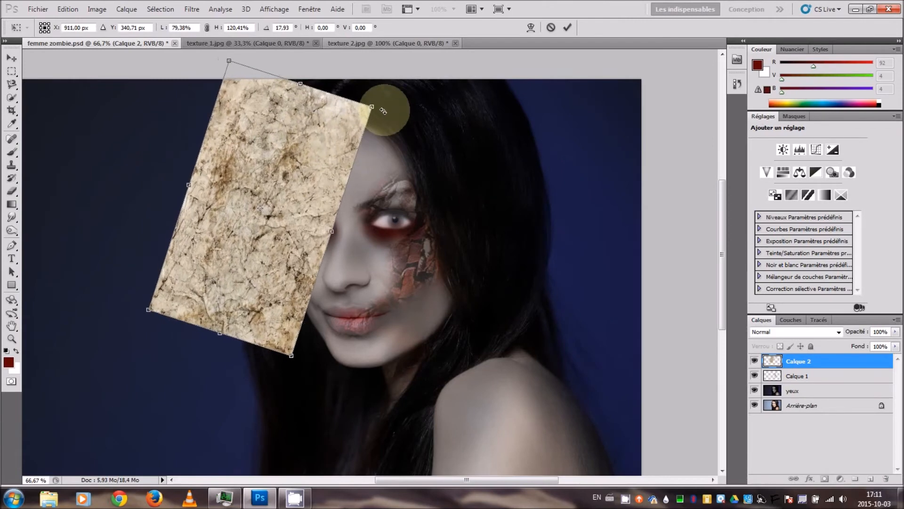
drag(275, 190, 287, 193)
click(567, 28)
- Set Calque 2 to the Lumière tamisée blend mode at 89% opacity
click(796, 332)
click(790, 185)
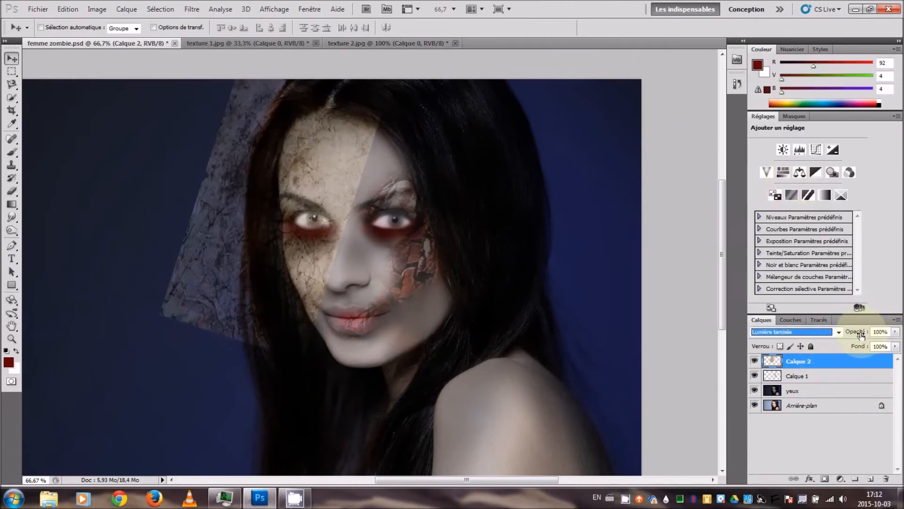
- Erase the cracked texture outside the face with a 120 px eraser, and soften its inner edge at reduced flow
click(11, 189)
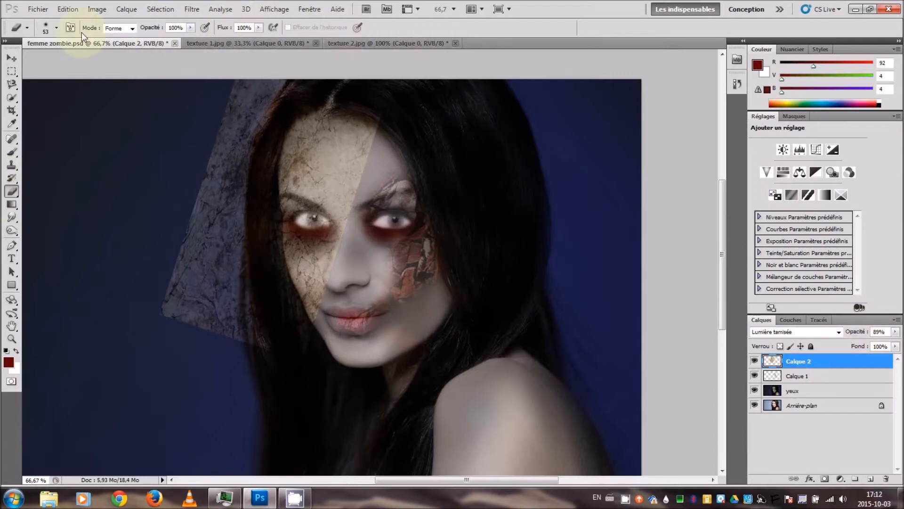
click(56, 28)
drag(31, 48, 62, 47)
mouse_move(193, 326)
mouse_down()
mouse_move(199, 292)
mouse_move(248, 298)
mouse_move(284, 331)
mouse_move(217, 164)
mouse_move(184, 229)
mouse_move(260, 59)
mouse_move(230, 130)
mouse_move(265, 82)
mouse_move(244, 205)
mouse_move(362, 179)
mouse_up()
mouse_move(317, 321)
mouse_down()
mouse_move(373, 132)
mouse_move(426, 105)
mouse_up()
drag(205, 33, 187, 38)
drag(378, 127, 350, 243)
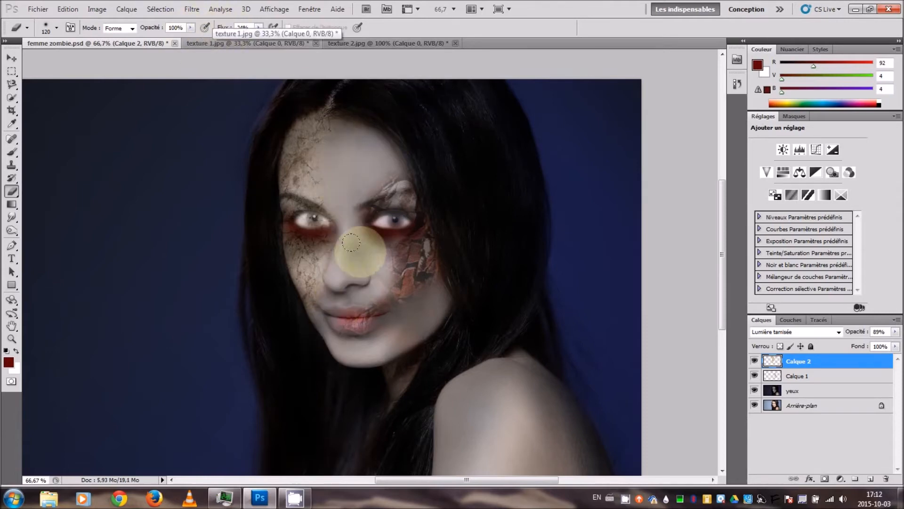
- Rename the yeux layer as zombie and switch to the Burn tool
click(12, 232)
double_click(803, 392)
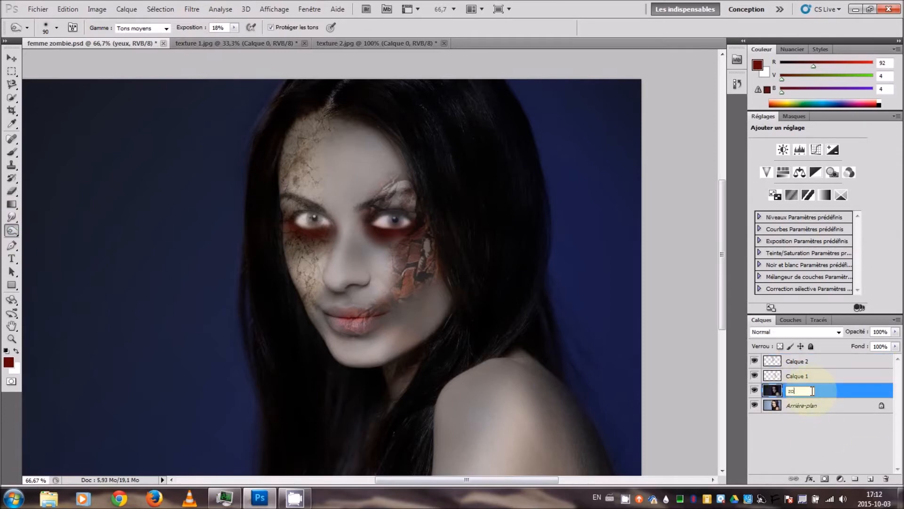
key(Return)
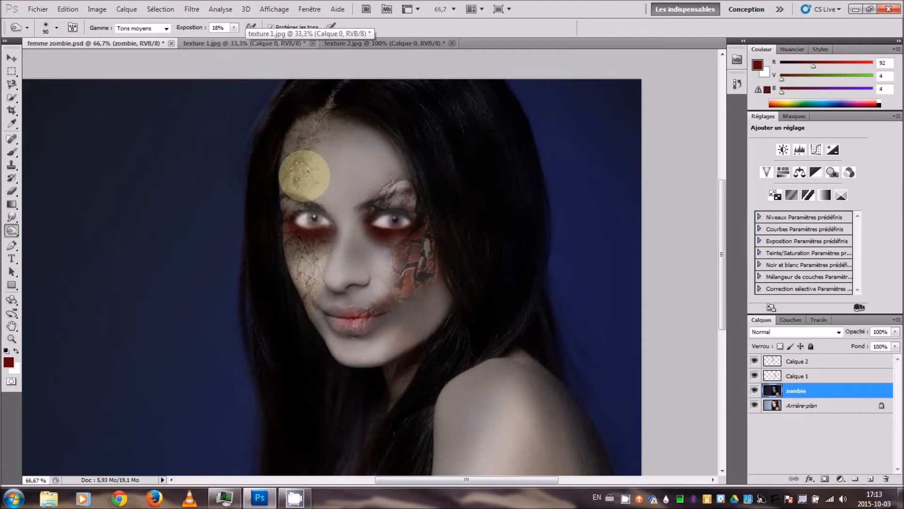
- Burn around the left eye on the zombie layer and darken the textures on Calque 1 and Calque 2 at 18% exposure
drag(279, 210, 305, 238)
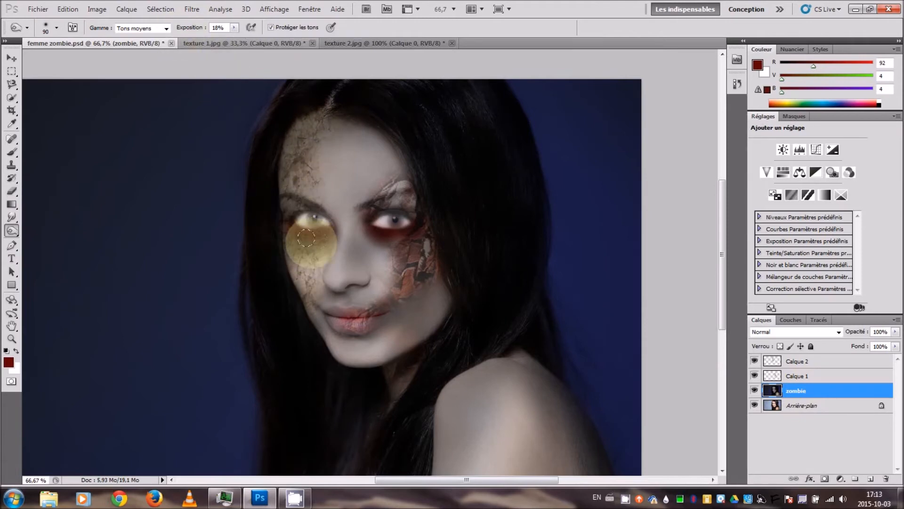
click(793, 377)
click(797, 361)
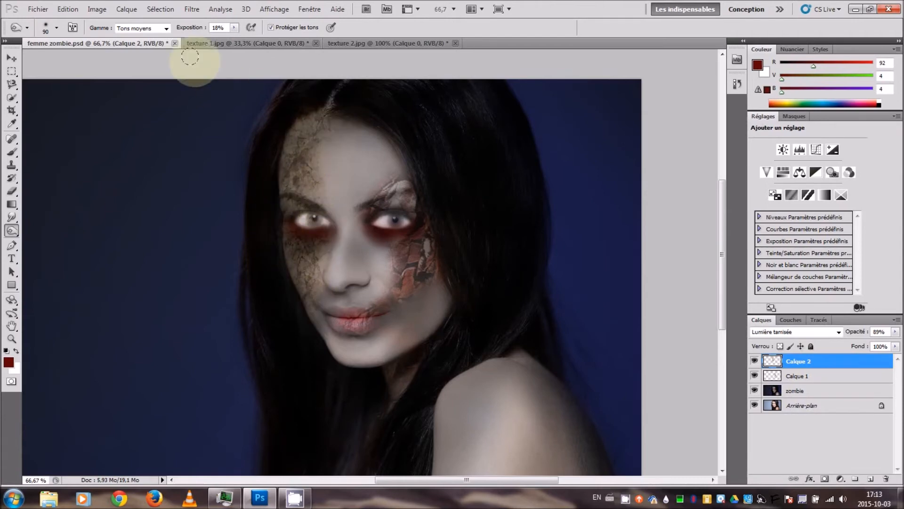
- Burn the cheek and forehead texture on Calque 2 at 29% exposure, and the eye and cheek texture on Calque 1 at 29% and 57%
drag(188, 31, 193, 32)
mouse_move(298, 116)
mouse_down()
mouse_move(286, 193)
mouse_move(317, 210)
mouse_move(327, 114)
mouse_move(310, 156)
mouse_move(311, 245)
mouse_move(299, 232)
mouse_move(313, 273)
mouse_move(317, 217)
mouse_move(295, 241)
mouse_up()
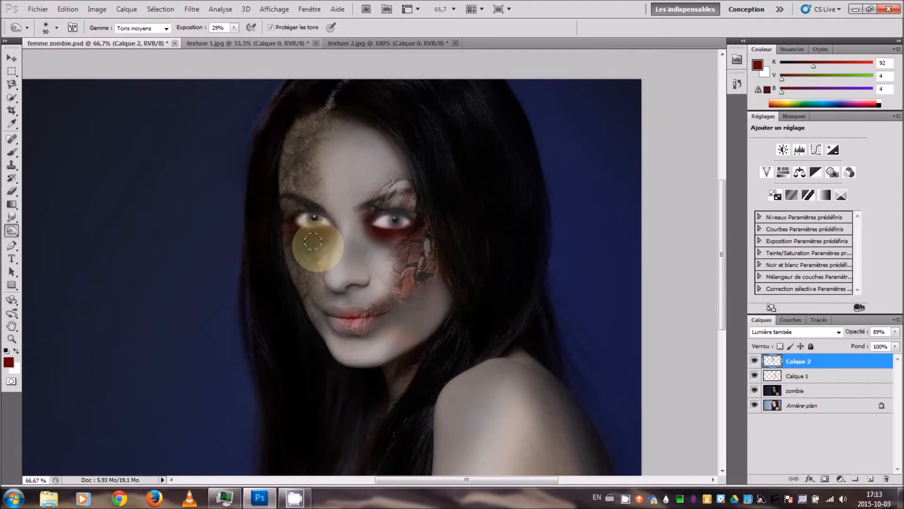
click(800, 376)
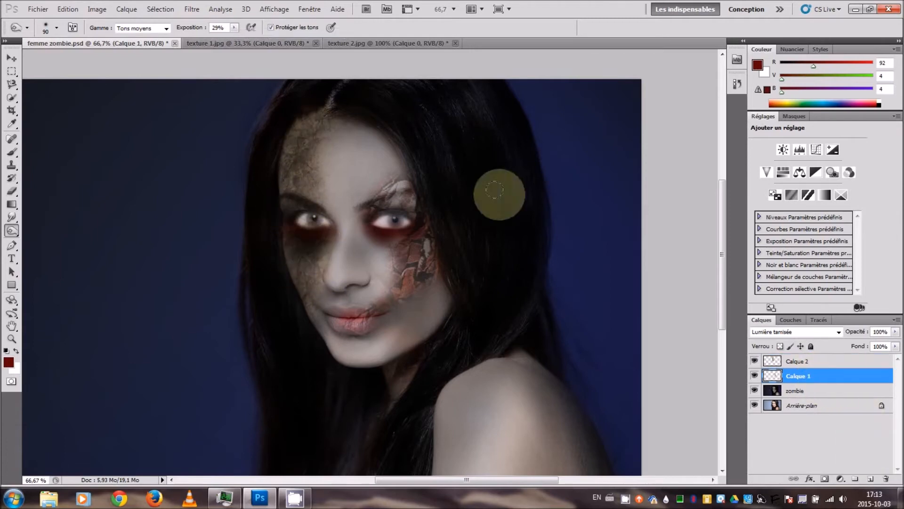
drag(418, 198, 393, 195)
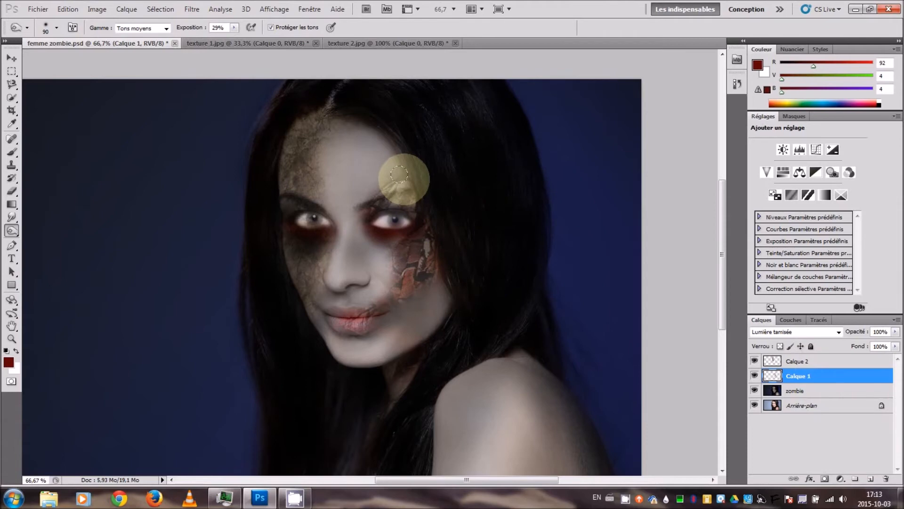
drag(191, 31, 204, 32)
drag(403, 181, 410, 248)
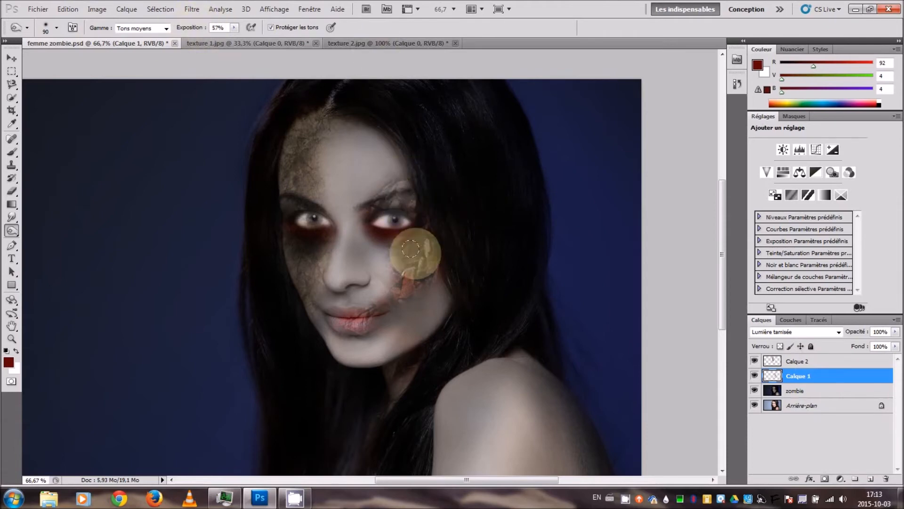
click(778, 390)
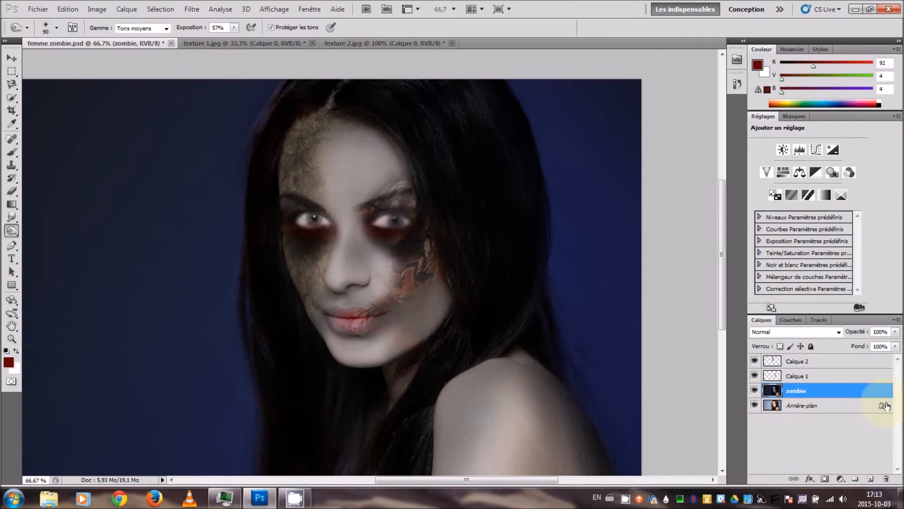
- Open texture 3.jpg, unlock its background layer and bring it into femme zombie.psd above Calque 2
click(802, 362)
click(37, 9)
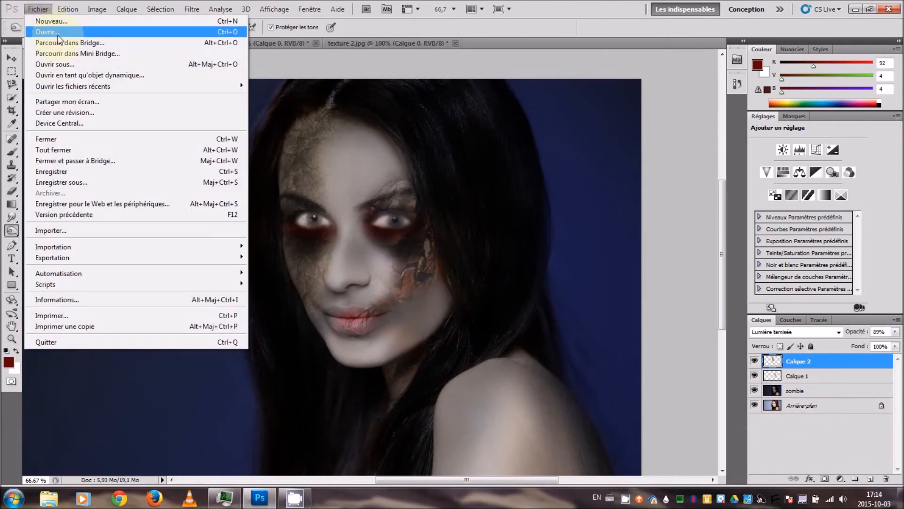
click(42, 28)
drag(648, 100, 657, 171)
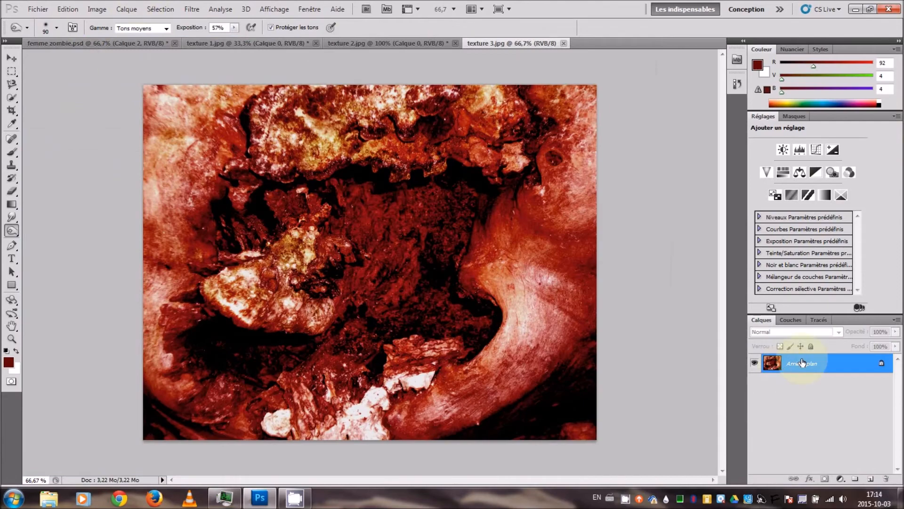
double_click(802, 362)
click(561, 154)
click(12, 58)
drag(461, 232, 500, 305)
- Blend Calque 3 with Lumière tamisée, place it over the face and shoulder, and stretch its height to 105.86%
key(ctrl+t)
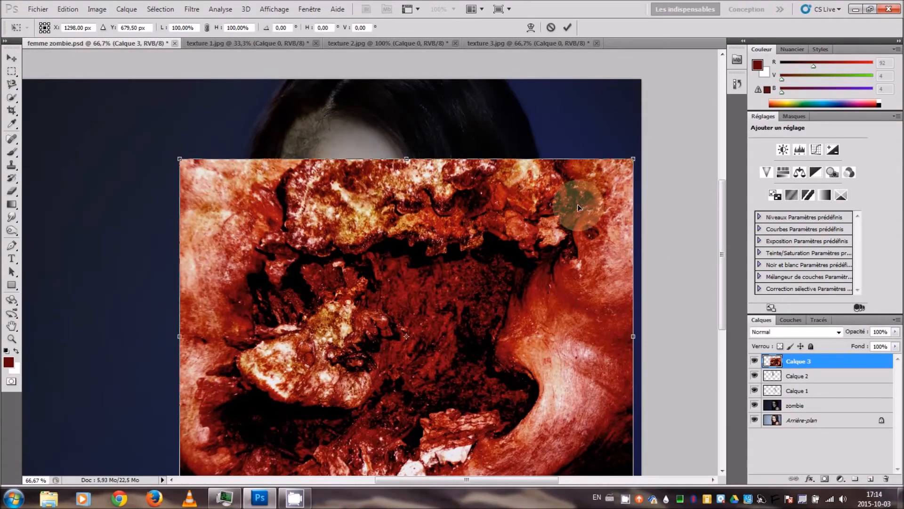
drag(579, 228, 591, 210)
click(838, 332)
click(770, 185)
drag(490, 292, 473, 281)
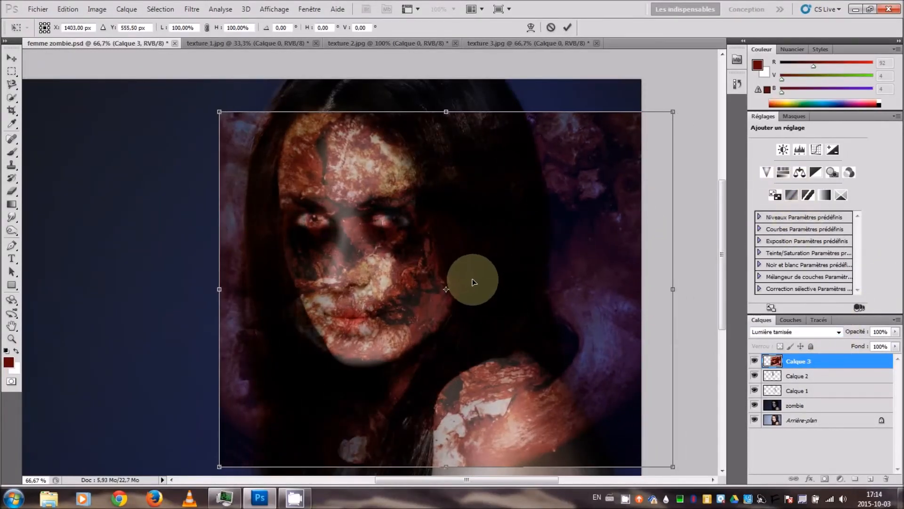
drag(446, 466, 444, 437)
scroll(636, 424, up, 2)
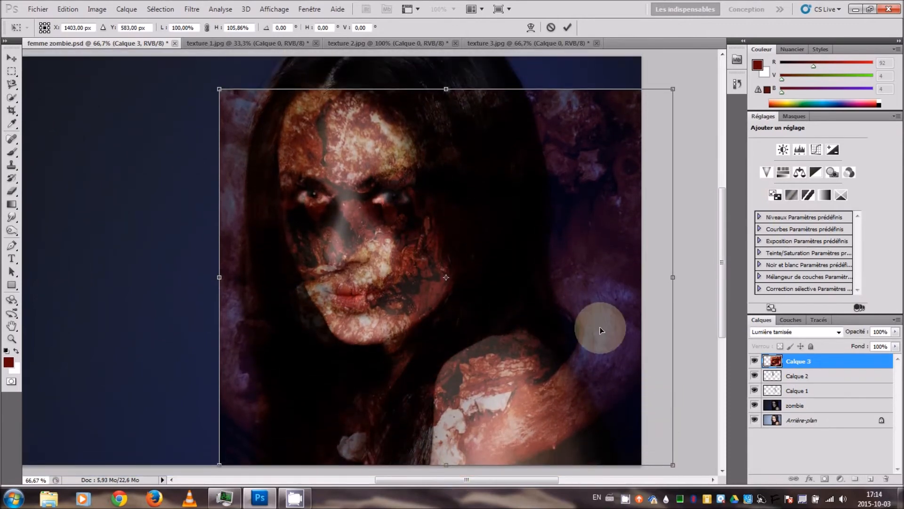
click(567, 27)
- Erase the Calque 3 texture from the blue background beside the hair with a 207 px eraser at 99% flow
click(13, 191)
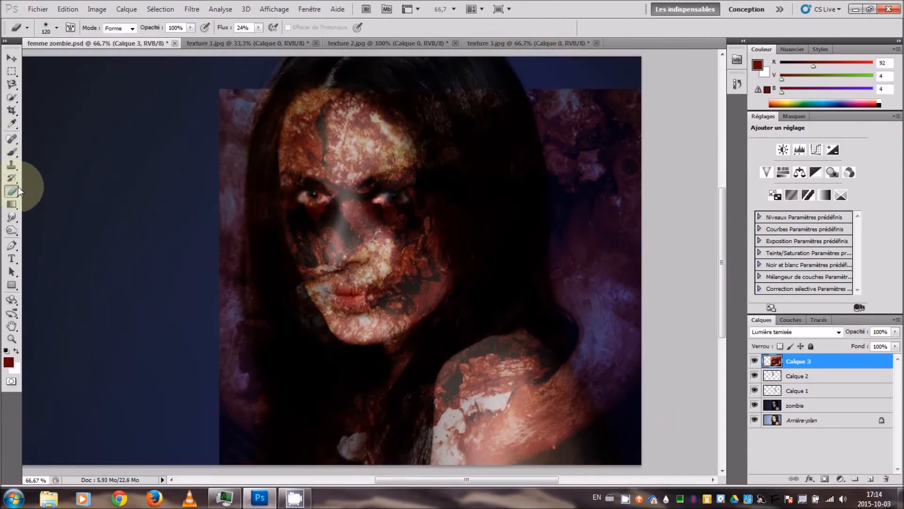
click(57, 27)
mouse_move(247, 441)
mouse_down()
mouse_move(264, 461)
mouse_move(241, 400)
mouse_move(343, 68)
mouse_move(358, 67)
mouse_move(252, 282)
mouse_move(299, 398)
mouse_move(608, 419)
mouse_move(475, 417)
mouse_up()
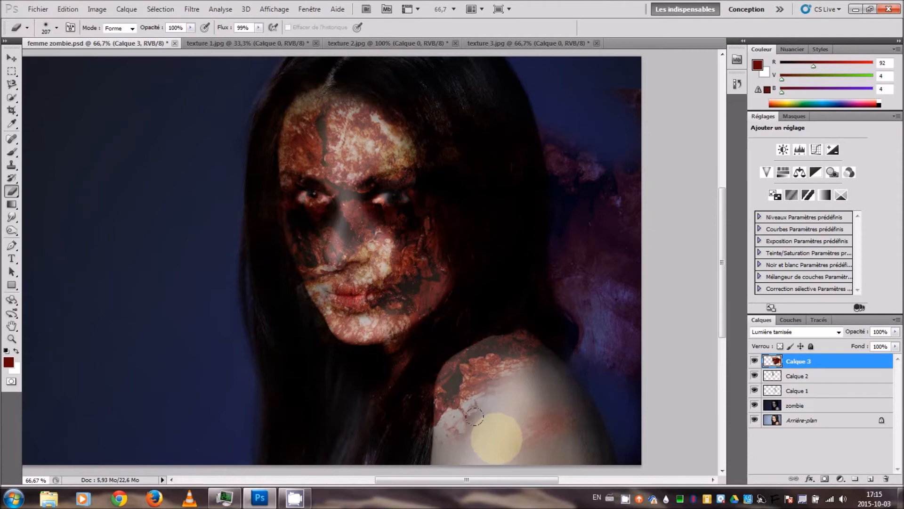
key(ctrl+z)
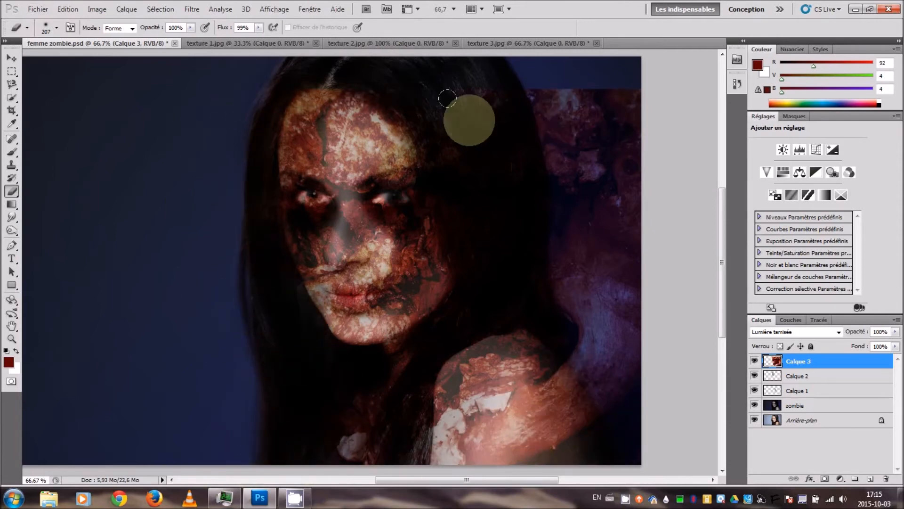
mouse_move(560, 113)
mouse_down()
mouse_move(601, 91)
mouse_move(481, 121)
mouse_move(485, 203)
mouse_move(547, 267)
mouse_move(579, 362)
mouse_move(628, 377)
mouse_up()
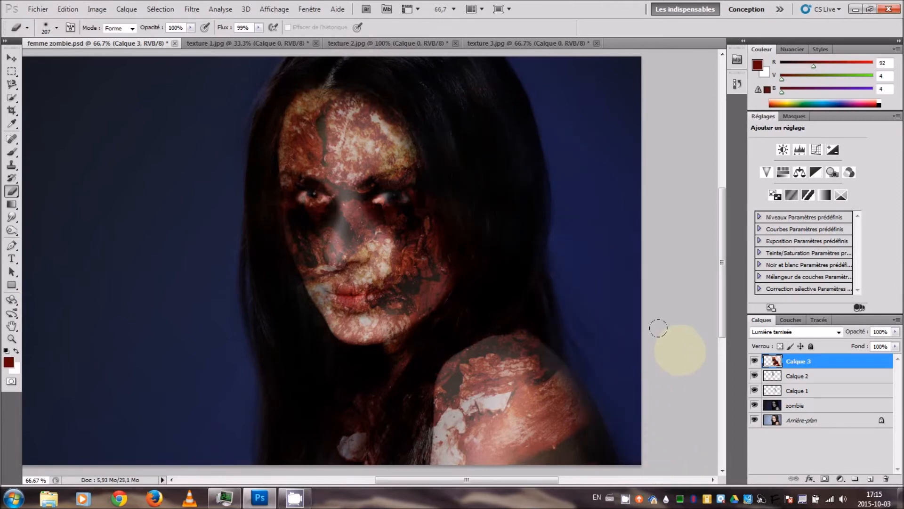
key(ctrl+z)
mouse_move(624, 409)
mouse_down()
mouse_move(598, 351)
mouse_move(594, 35)
mouse_move(562, 179)
mouse_move(482, 78)
mouse_move(377, 51)
mouse_move(597, 353)
mouse_move(554, 256)
mouse_up()
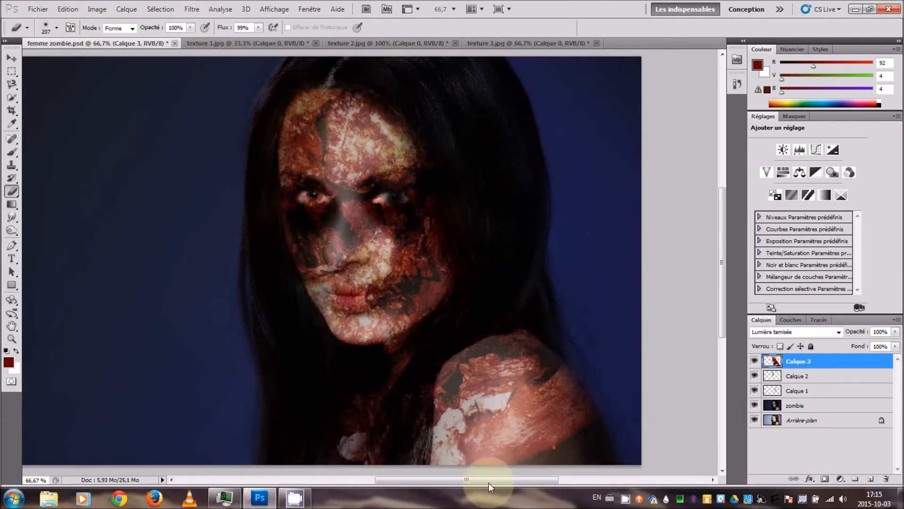
- Erase the Calque 3 texture from the hair around the face and neck with a 141 px, then 129 px eraser
click(44, 29)
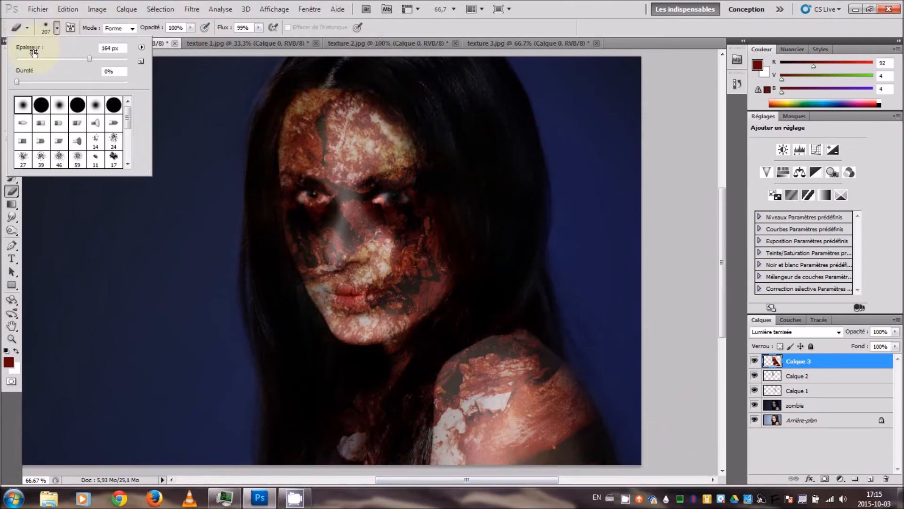
drag(508, 298, 443, 306)
click(57, 28)
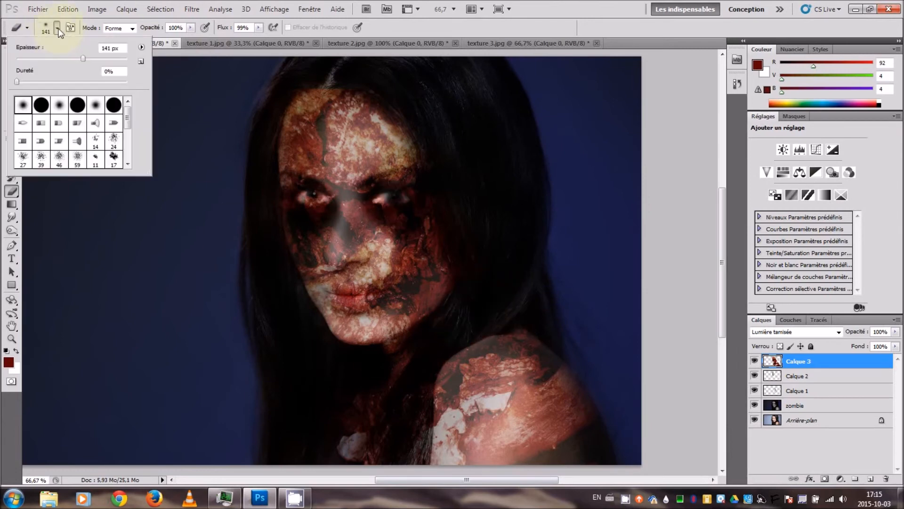
drag(50, 47, 47, 47)
click(395, 455)
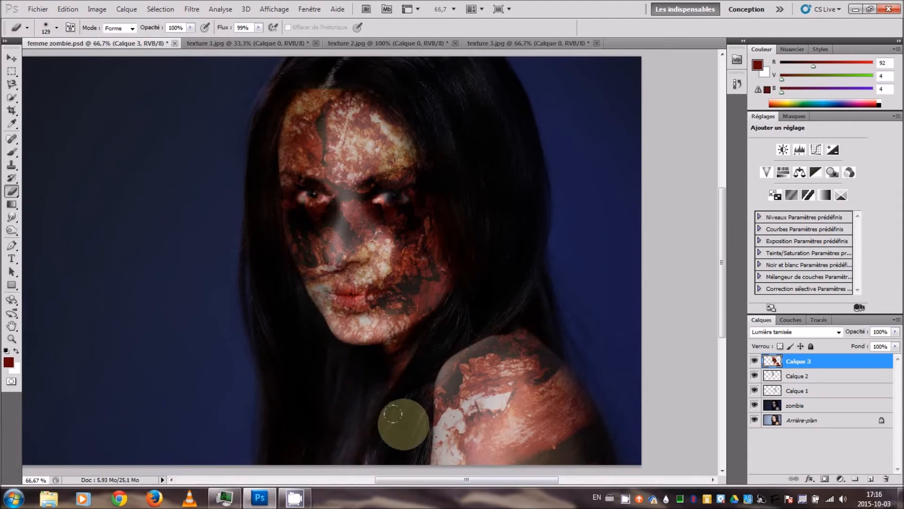
mouse_move(398, 117)
mouse_down()
mouse_move(324, 89)
mouse_move(430, 97)
mouse_up()
- Erase the bloody texture from the left half of the face, nose and forehead at 37% and 20% flow, softening its edges
drag(291, 196, 298, 135)
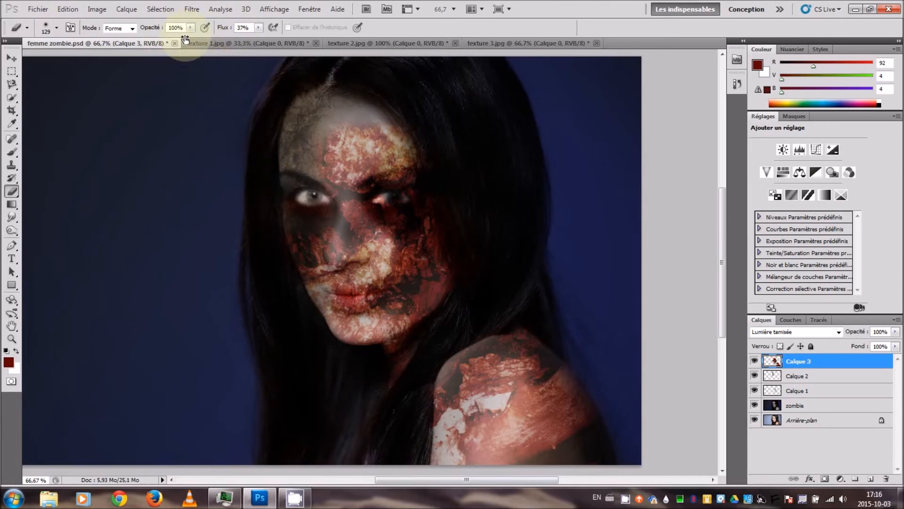
mouse_move(285, 238)
mouse_down()
mouse_move(314, 230)
mouse_move(318, 357)
mouse_move(339, 351)
mouse_move(315, 308)
mouse_move(347, 198)
mouse_move(322, 158)
mouse_move(425, 128)
mouse_move(306, 108)
mouse_up()
mouse_move(319, 150)
mouse_down()
mouse_move(420, 191)
mouse_move(434, 151)
mouse_move(449, 172)
mouse_move(353, 198)
mouse_up()
mouse_move(337, 242)
mouse_down()
mouse_move(351, 216)
mouse_move(373, 339)
mouse_move(474, 349)
mouse_move(466, 265)
mouse_move(446, 216)
mouse_move(518, 252)
mouse_move(438, 239)
mouse_up()
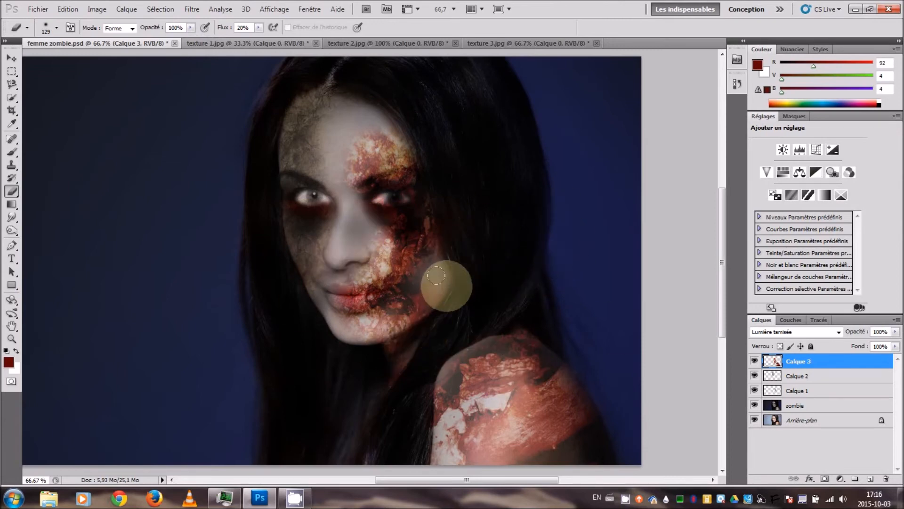
drag(436, 275, 460, 226)
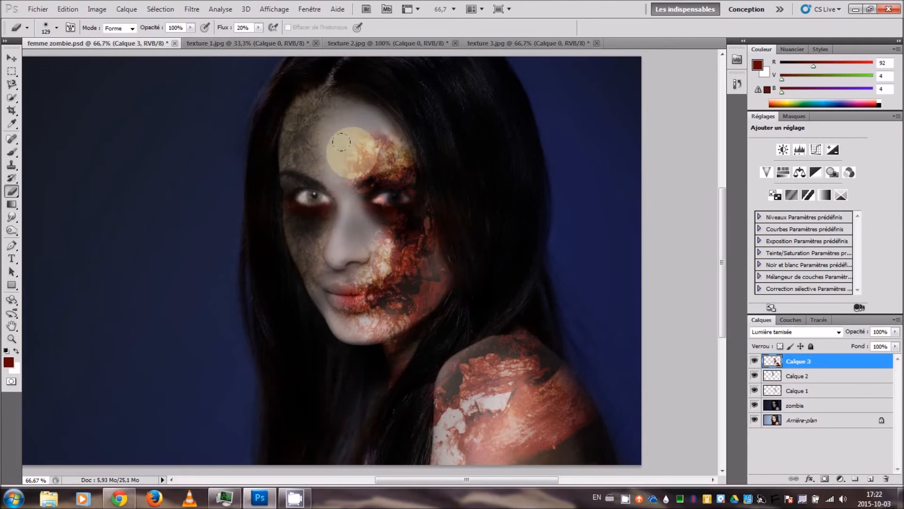
mouse_move(340, 128)
mouse_down()
mouse_move(430, 368)
mouse_move(440, 217)
mouse_up()
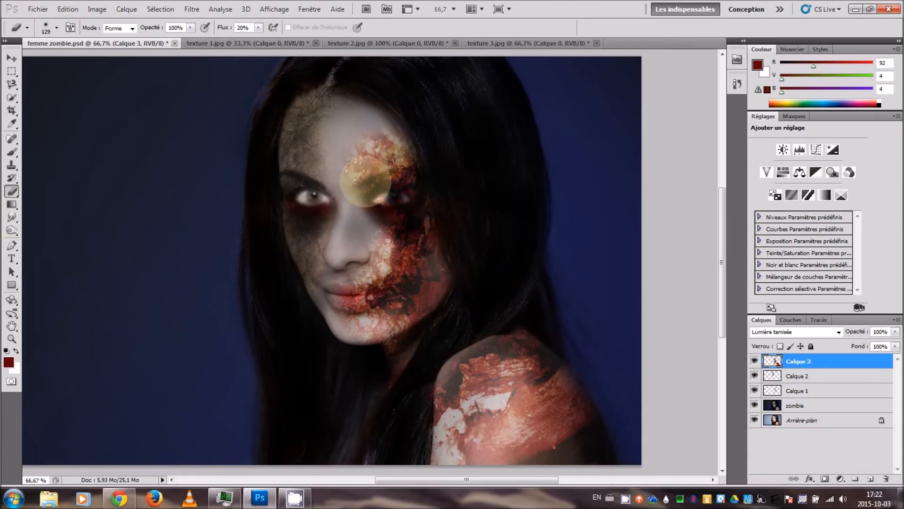
drag(446, 239, 437, 249)
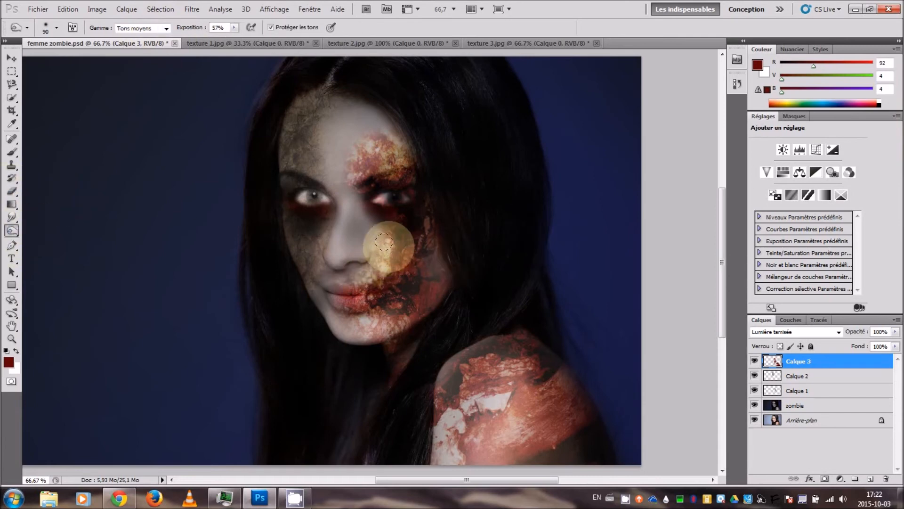
- Burn the Tons clairs range of Calque 3 on the forehead, cheek and chin at 100% exposure
click(134, 56)
mouse_move(390, 239)
mouse_down()
mouse_move(390, 322)
mouse_move(363, 158)
mouse_move(382, 148)
mouse_move(429, 241)
mouse_move(371, 270)
mouse_move(392, 326)
mouse_up()
click(375, 164)
- Burn the shoulder texture in Tons clairs with a 134 px brush, and the shoulder and lower cheek in Tons moyens
click(56, 28)
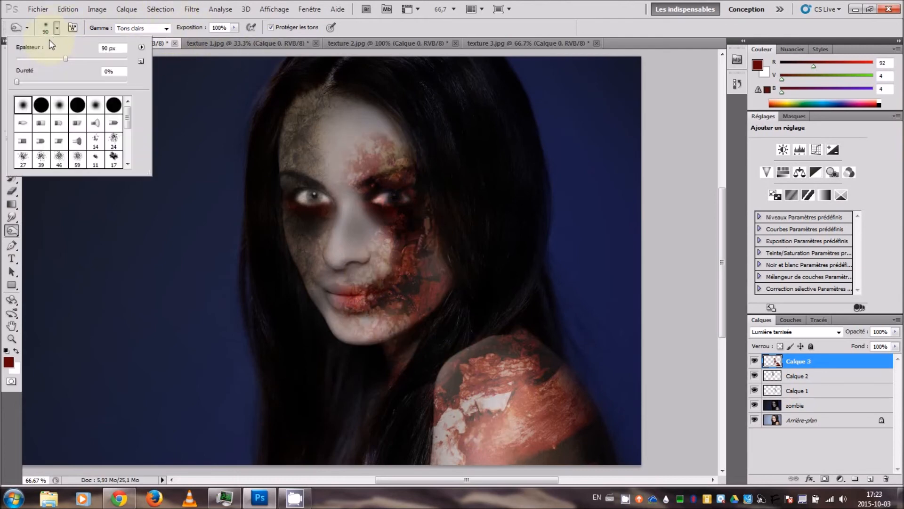
mouse_move(551, 453)
mouse_down()
mouse_move(463, 436)
mouse_move(512, 363)
mouse_move(533, 451)
mouse_up()
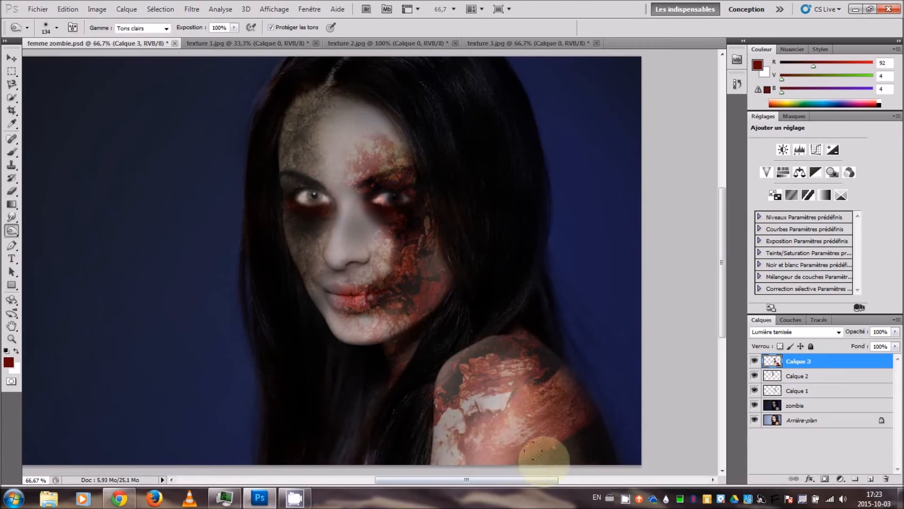
click(136, 43)
mouse_move(520, 412)
mouse_down()
mouse_move(448, 448)
mouse_move(546, 414)
mouse_move(525, 364)
mouse_move(457, 447)
mouse_move(494, 369)
mouse_move(387, 257)
mouse_move(359, 274)
mouse_move(419, 206)
mouse_move(401, 310)
mouse_up()
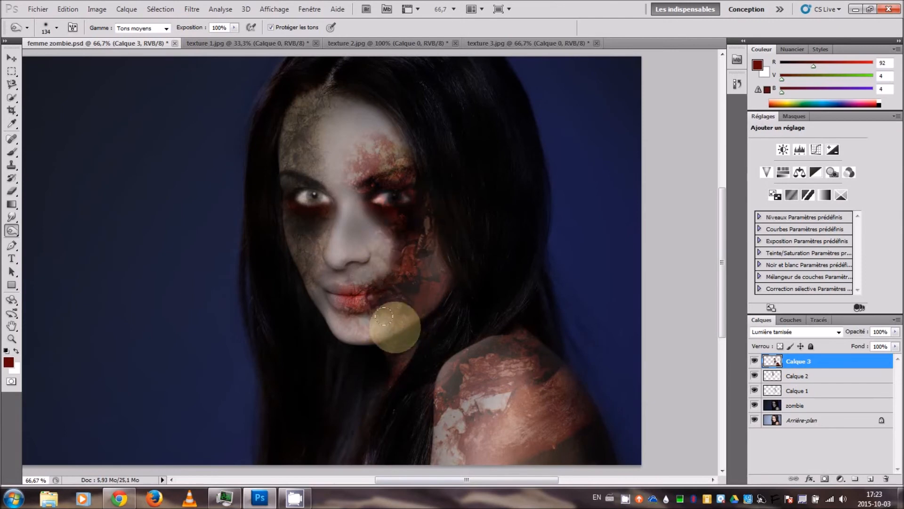
- Burn the lips on Calque 3 and on the zombie layer with a 70 px brush in Tons moyens
key(ctrl+plus)
key(ctrl+plus)
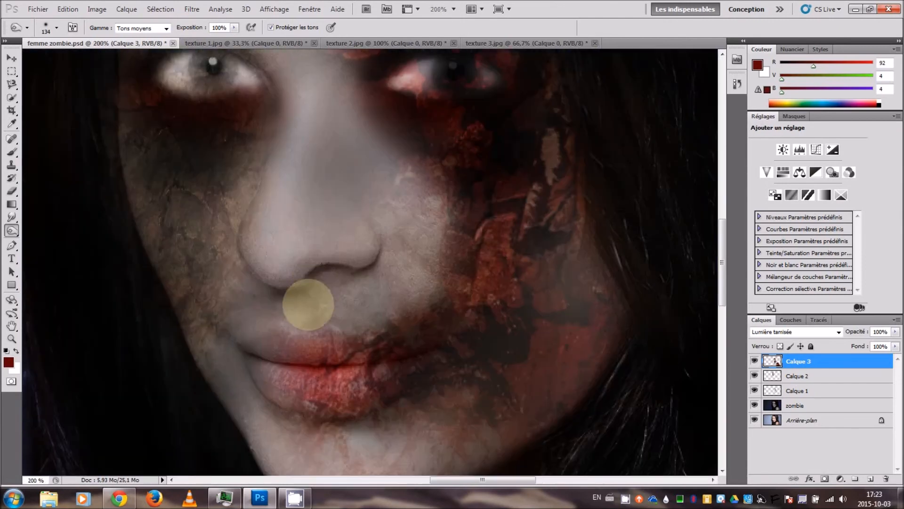
click(57, 28)
drag(64, 54, 49, 55)
mouse_move(331, 316)
mouse_down()
mouse_move(289, 286)
mouse_move(319, 262)
mouse_up()
click(823, 411)
mouse_move(325, 311)
mouse_down()
mouse_move(262, 278)
mouse_move(377, 303)
mouse_move(471, 270)
mouse_up()
key(ctrl+minus)
key(ctrl+minus)
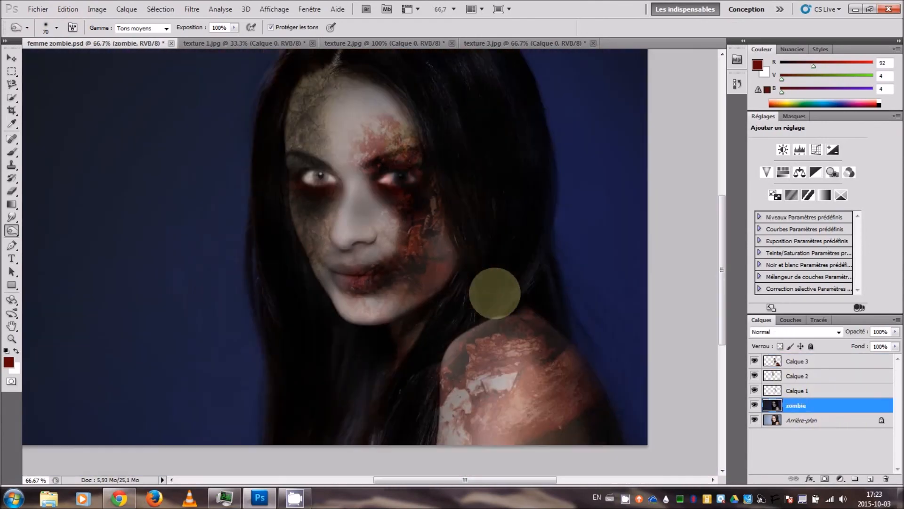
- Burn the face and shoulder skin on the zombie layer at 13% exposure
drag(157, 31, 146, 31)
mouse_move(395, 212)
mouse_down()
mouse_move(442, 199)
mouse_move(434, 143)
mouse_move(390, 120)
mouse_up()
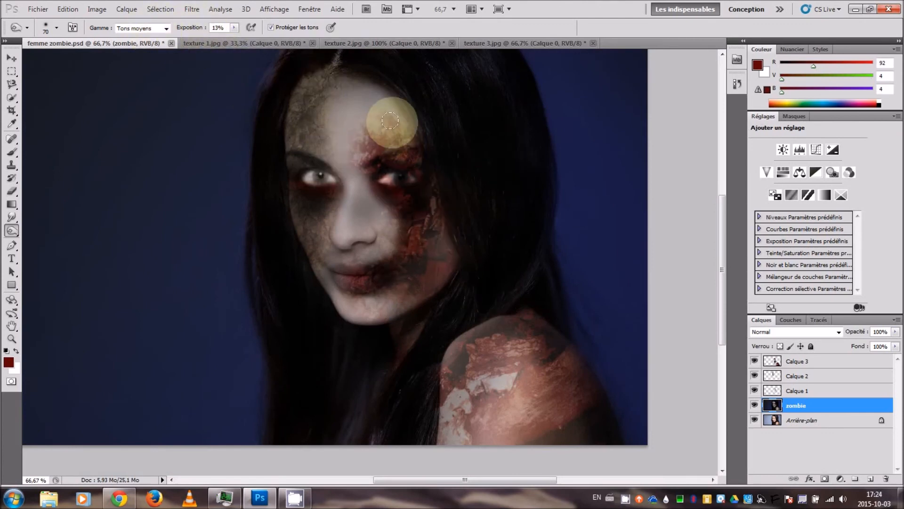
mouse_move(536, 405)
mouse_down()
mouse_move(448, 396)
mouse_move(499, 374)
mouse_move(515, 440)
mouse_move(511, 377)
mouse_move(448, 395)
mouse_move(465, 364)
mouse_move(515, 430)
mouse_up()
click(801, 361)
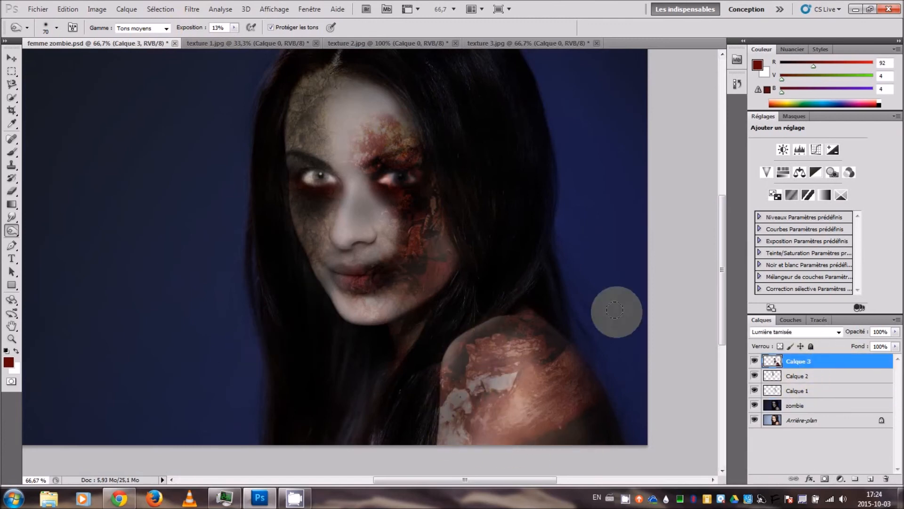
click(13, 192)
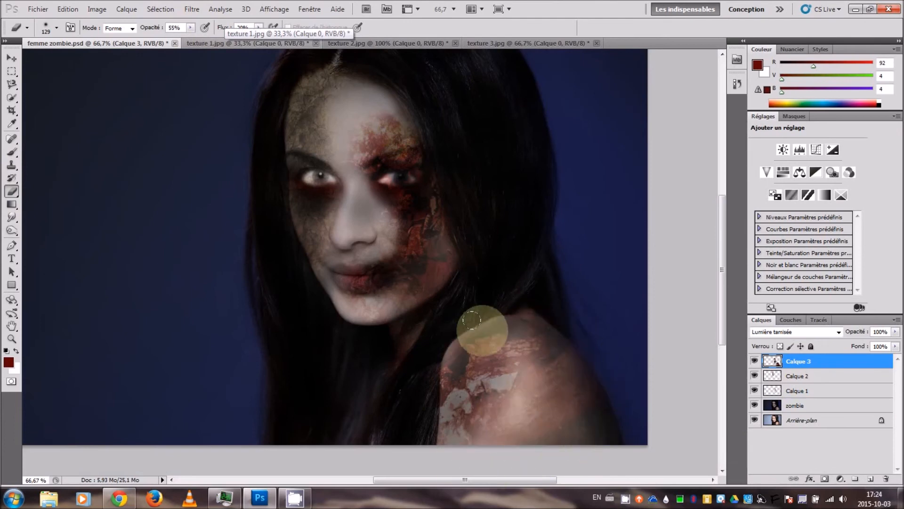
key(ctrl+alt+z)
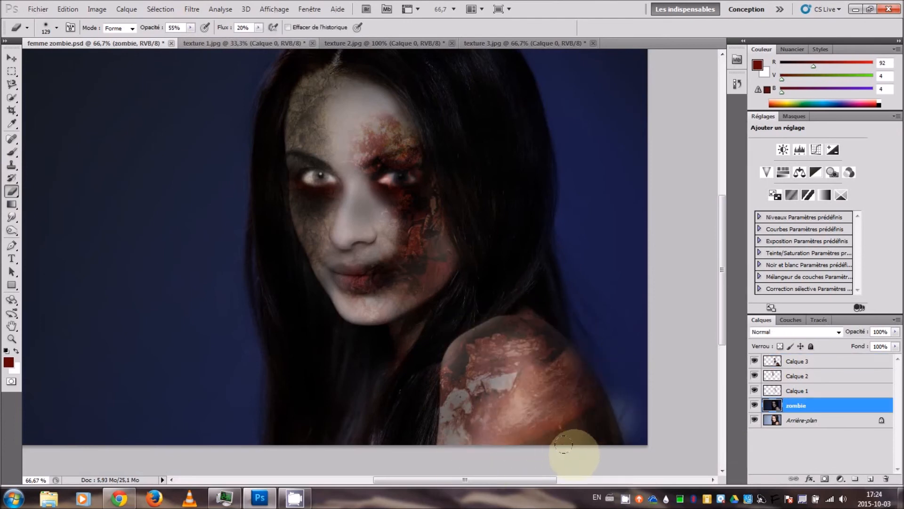
- Erase the Calque 3 texture from the lower and outer shoulder at 55%, then 100% opacity with 20% flow, keeping a patch on top
click(801, 362)
mouse_move(516, 457)
mouse_down()
mouse_move(461, 444)
mouse_move(599, 409)
mouse_move(519, 432)
mouse_move(456, 418)
mouse_up()
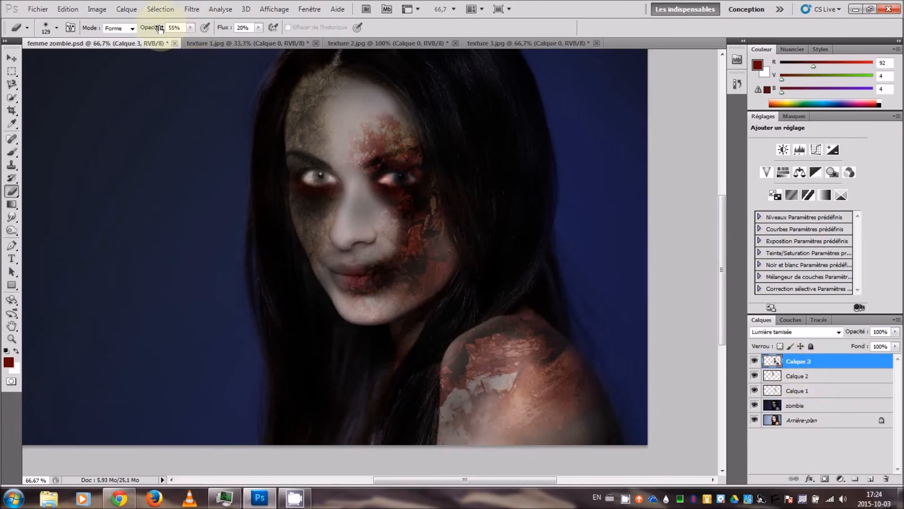
mouse_move(535, 449)
mouse_down()
mouse_move(445, 419)
mouse_move(452, 389)
mouse_move(502, 382)
mouse_move(513, 428)
mouse_move(518, 398)
mouse_move(550, 431)
mouse_move(548, 385)
mouse_move(571, 414)
mouse_move(541, 369)
mouse_up()
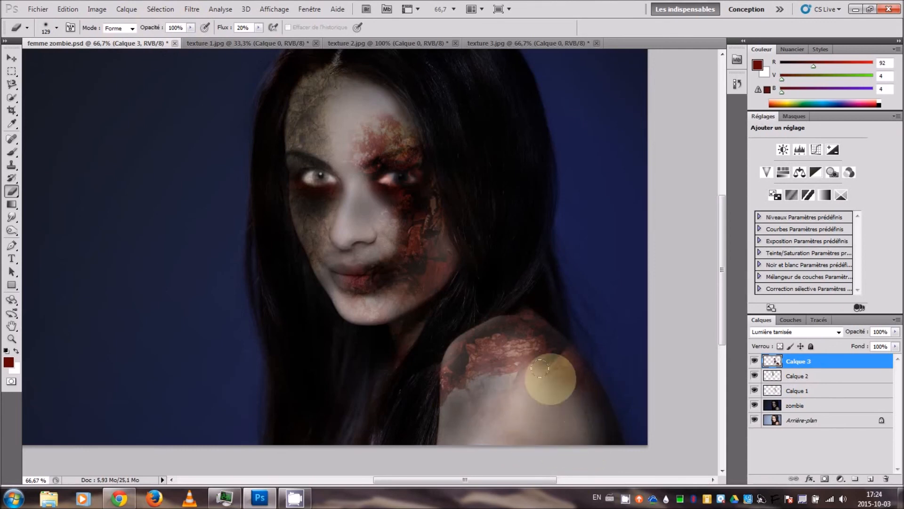
drag(537, 326, 582, 444)
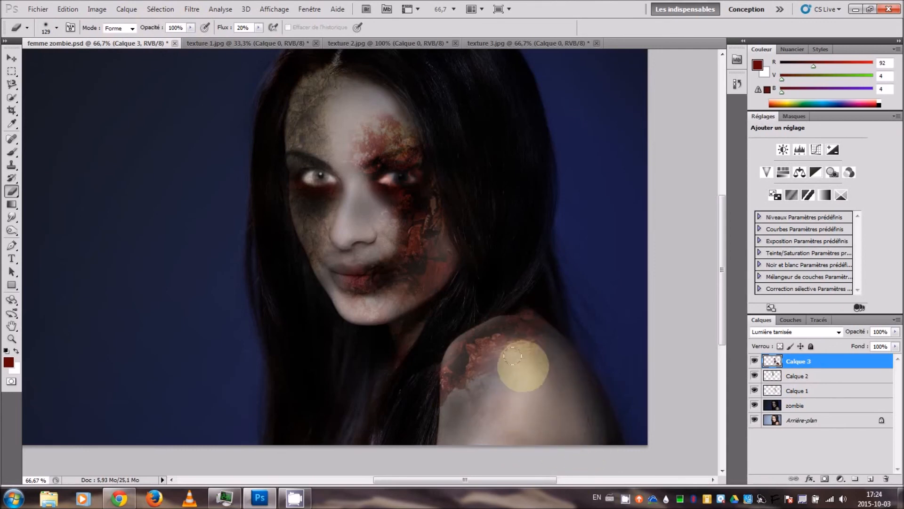
- Erase more of the Calque 3 texture on the shoulder, then burn the remaining patch in Tons clairs at 13% exposure
drag(513, 354, 478, 352)
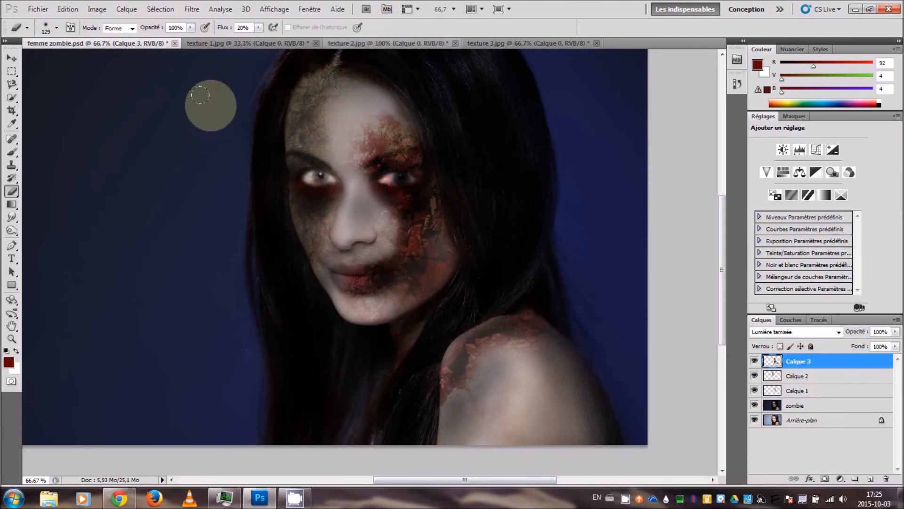
click(11, 230)
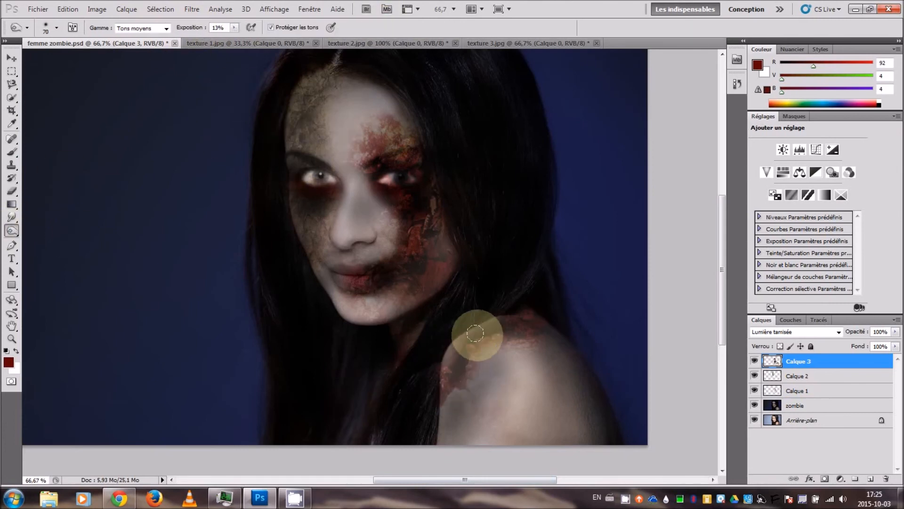
mouse_move(528, 319)
mouse_down()
mouse_move(451, 344)
mouse_move(496, 325)
mouse_move(290, 76)
mouse_up()
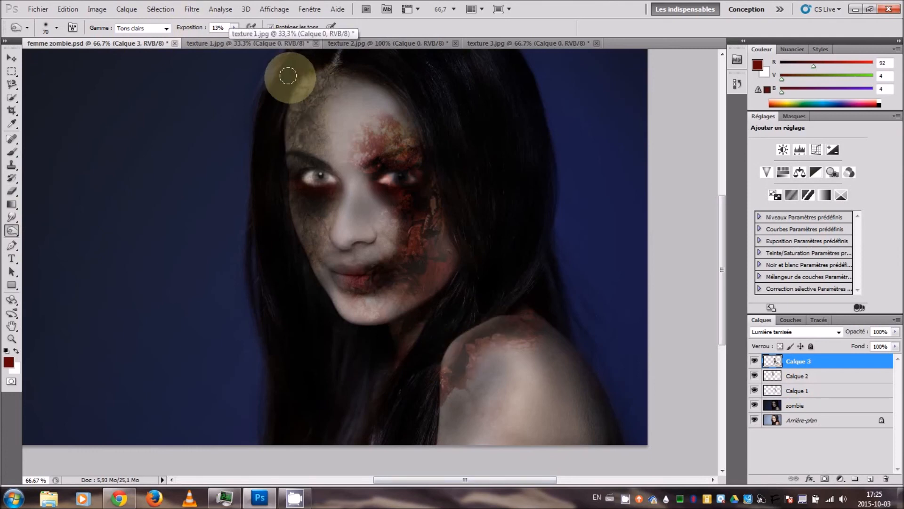
- Burn the lips on the zombie layer in Tons clairs with the 70 px brush at 13% exposure
click(794, 408)
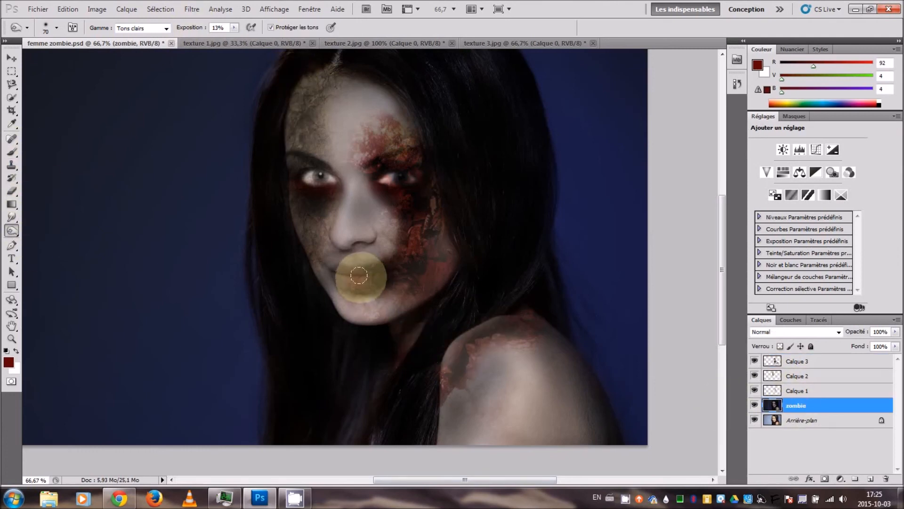
drag(344, 228, 360, 271)
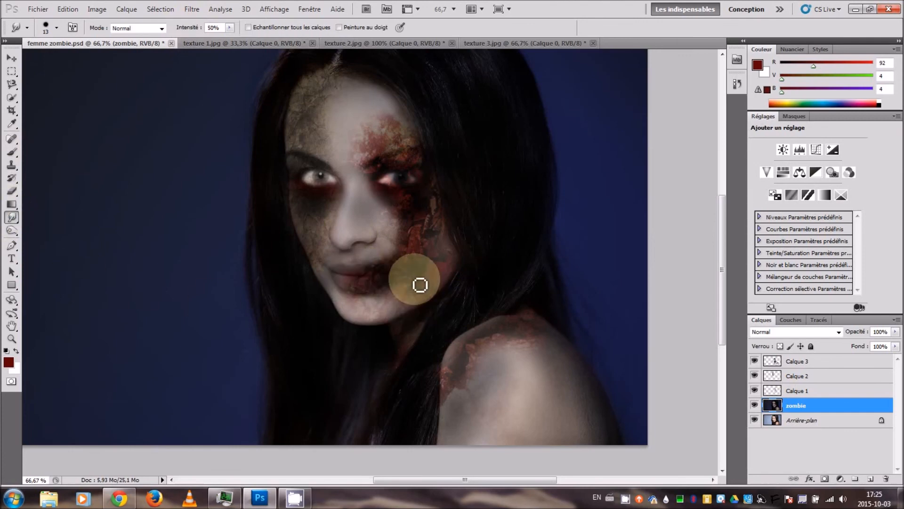
- Smudge the lips on the zombie layer out toward the torn cheek with a 39 px brush at 50% intensity
key(ctrl+plus)
key(ctrl+plus)
click(56, 28)
drag(52, 54, 64, 54)
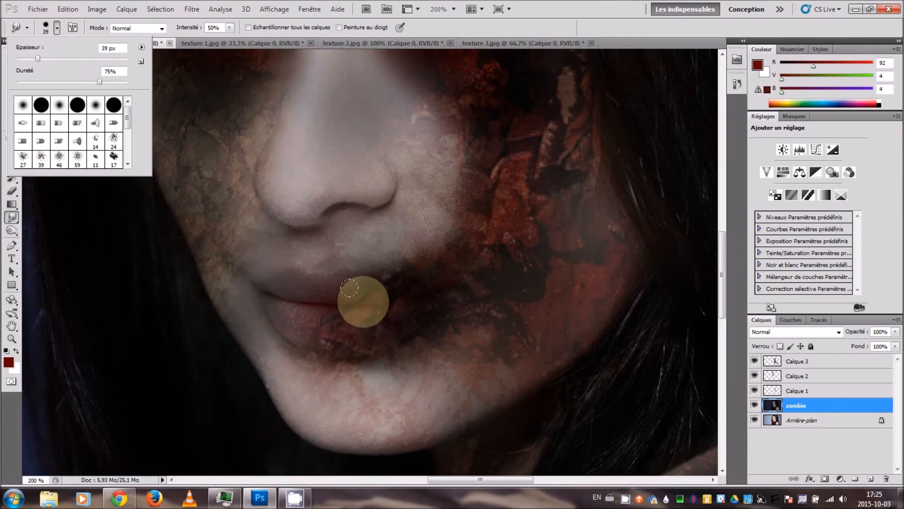
drag(349, 287, 356, 297)
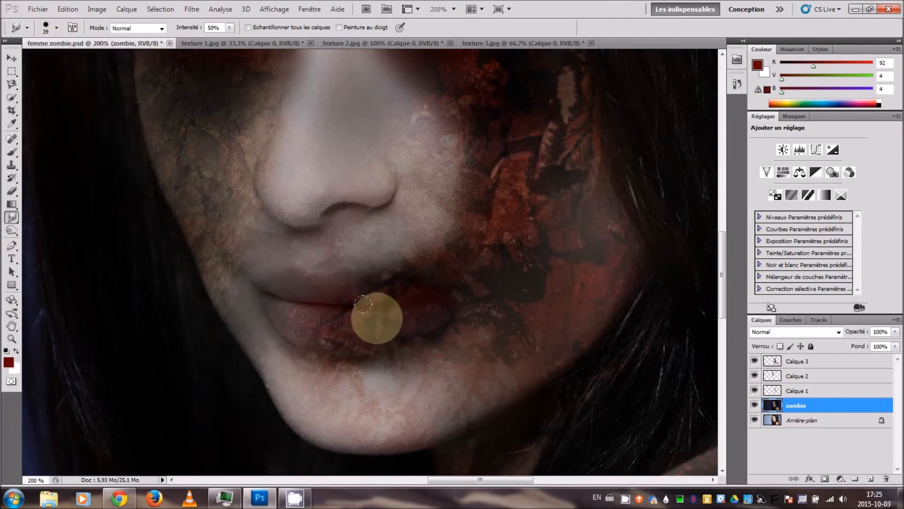
mouse_move(344, 297)
mouse_down()
mouse_move(453, 303)
mouse_move(338, 294)
mouse_move(398, 266)
mouse_move(480, 281)
mouse_move(357, 300)
mouse_move(351, 278)
mouse_move(466, 318)
mouse_move(443, 274)
mouse_up()
drag(441, 308, 609, 250)
key(ctrl+minus)
key(ctrl+minus)
- Open dents zombie.jpg, unlock its background layer and bring the image into the femme zombie.psd portrait
click(38, 9)
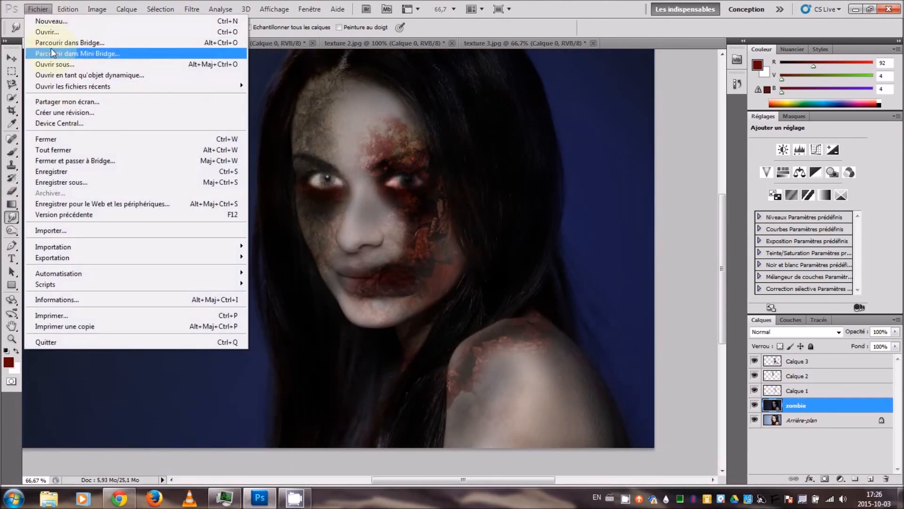
click(47, 31)
double_click(490, 106)
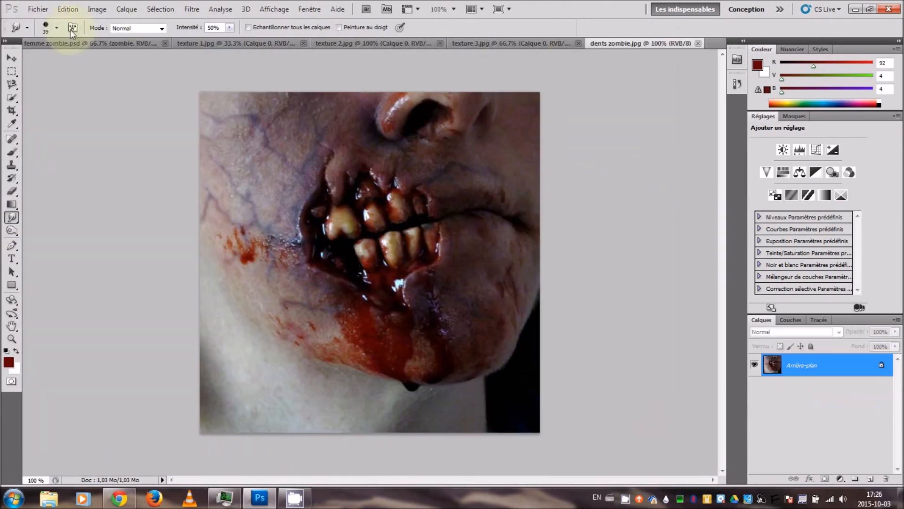
double_click(820, 365)
click(576, 140)
click(37, 9)
click(12, 59)
drag(478, 249, 469, 303)
- Flip the teeth image on Calque 4 horizontally and move it over the woman's mouth
click(38, 9)
mouse_move(94, 248)
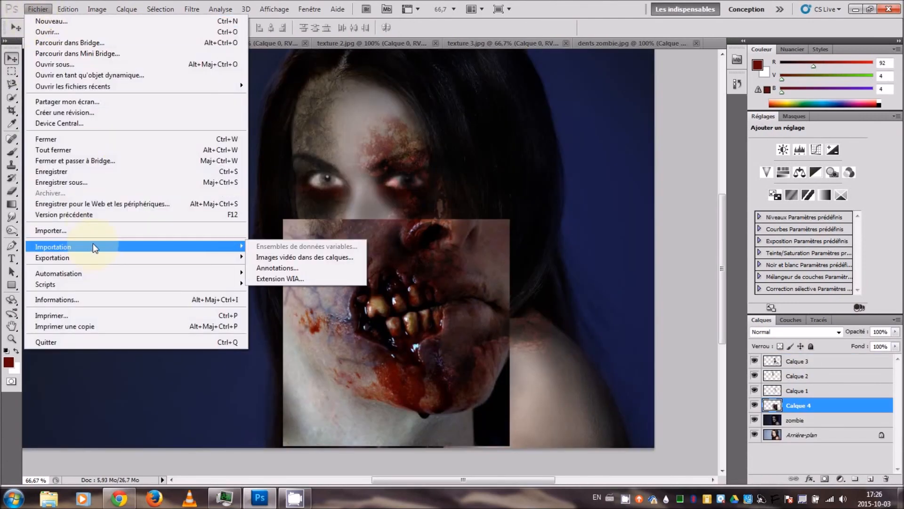
mouse_move(67, 9)
mouse_move(118, 230)
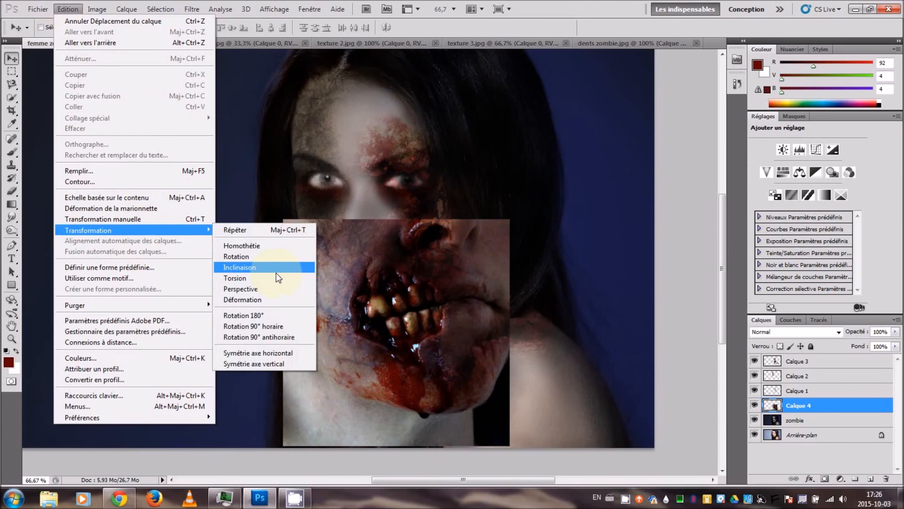
click(289, 328)
drag(297, 347, 384, 309)
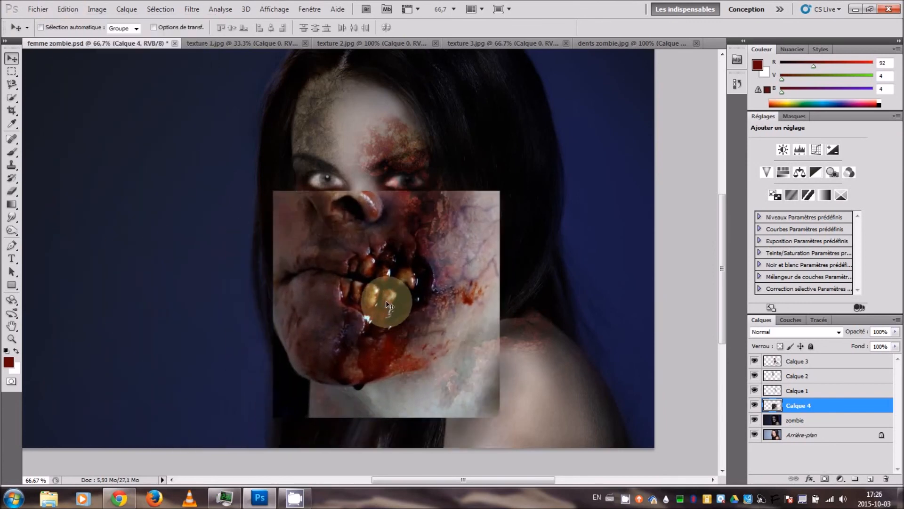
- Scale the teeth image down to fit the mouth, lower Calque 4's opacity to 39% and align it with the lips
key(ctrl+t)
drag(500, 191, 479, 255)
click(800, 332)
click(860, 333)
drag(860, 334, 831, 333)
drag(404, 337, 430, 297)
drag(504, 214, 475, 231)
drag(432, 289, 454, 276)
click(567, 27)
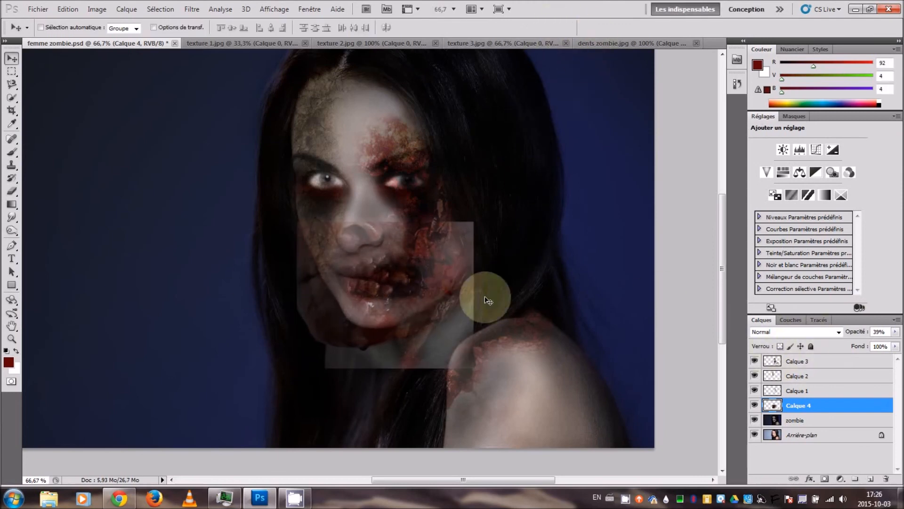
- Erase the parts of Calque 4 surrounding the mouth with a 129 px eraser at 23% flow, keeping the teeth
click(12, 191)
mouse_move(312, 207)
mouse_down()
mouse_move(356, 201)
mouse_move(294, 256)
mouse_move(328, 350)
mouse_move(293, 324)
mouse_move(318, 254)
mouse_move(438, 349)
mouse_move(438, 209)
mouse_move(407, 197)
mouse_move(453, 312)
mouse_up()
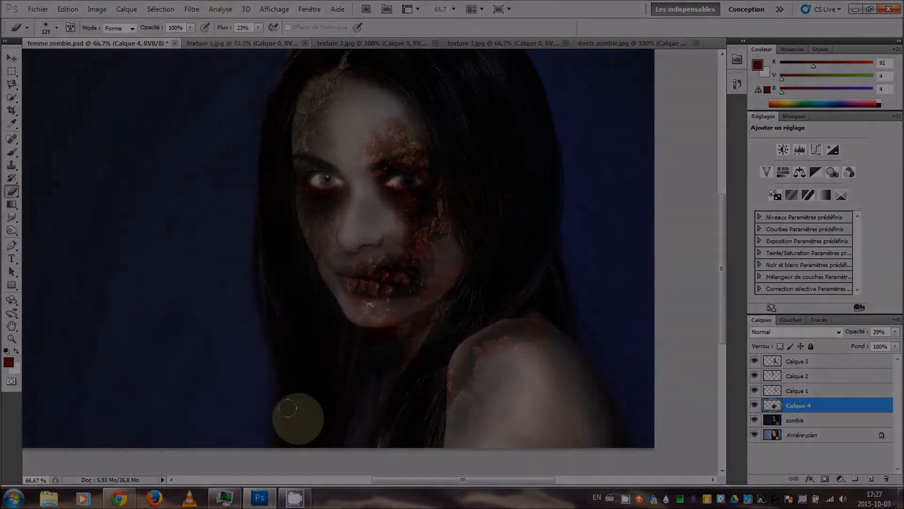